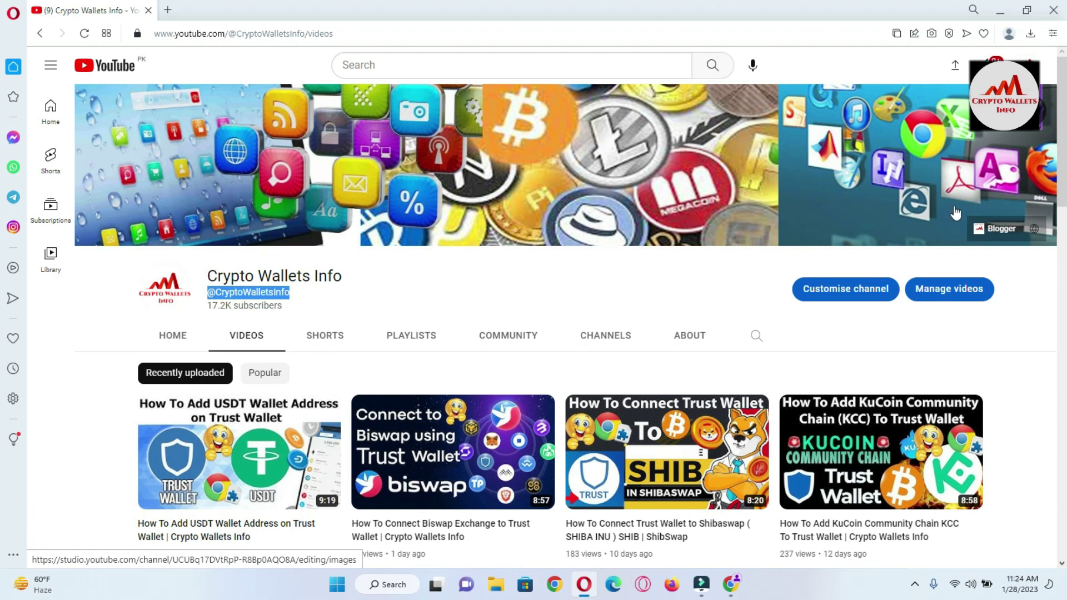
Step: Scroll through the YouTube channel's video list, then bring Chrome's New Tab page to the front
scroll(827, 308, "down", 5)
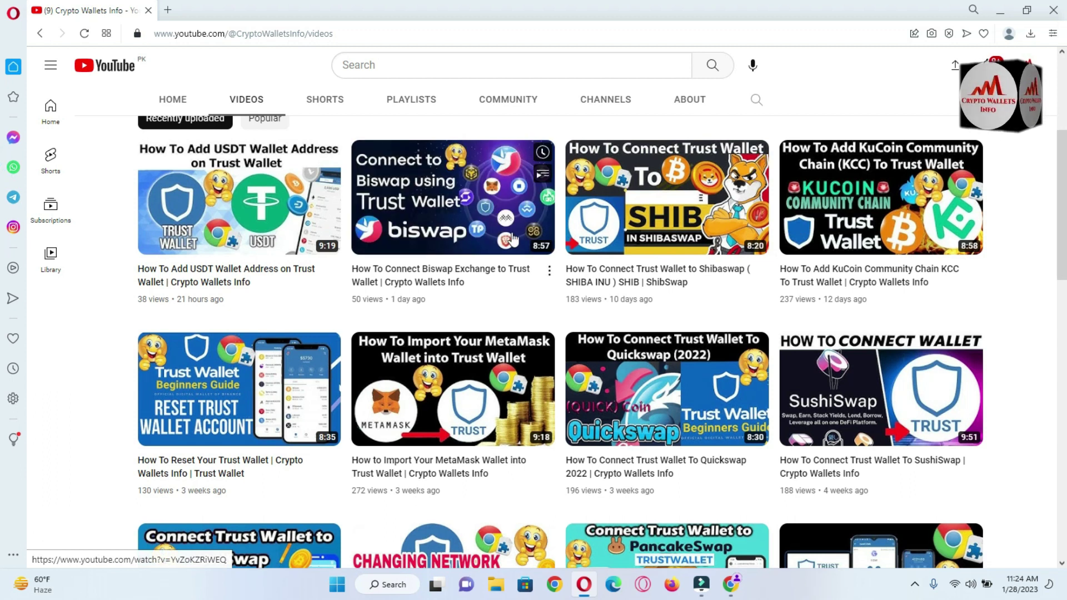
mouse_move(561, 227)
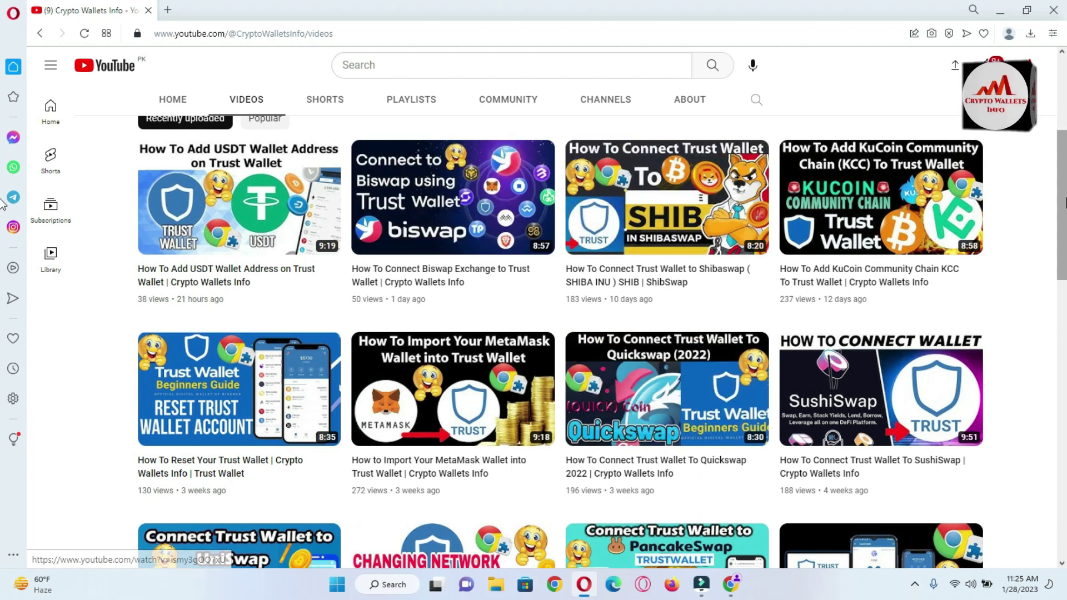
scroll(5, 200, "down", 4)
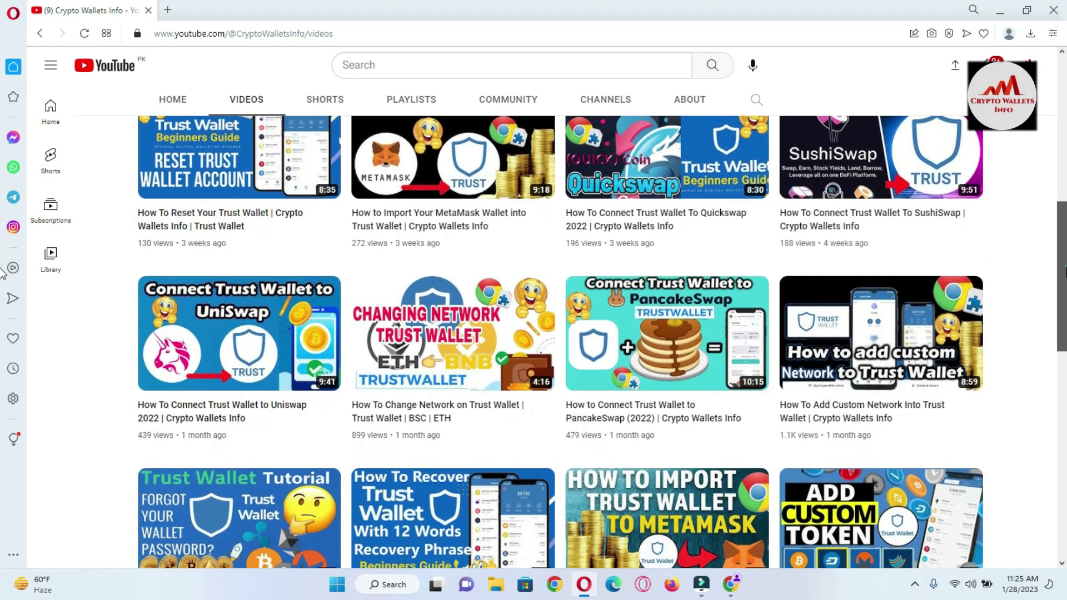
scroll(2, 272, "down", 5)
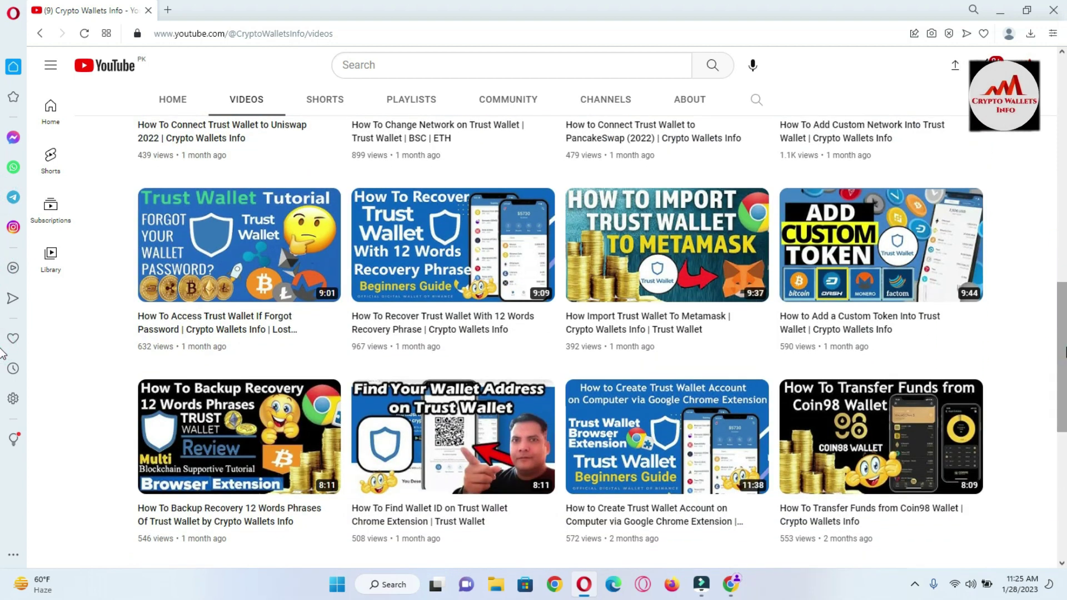
scroll(3, 356, "down", 4)
scroll(3, 401, "up", 15)
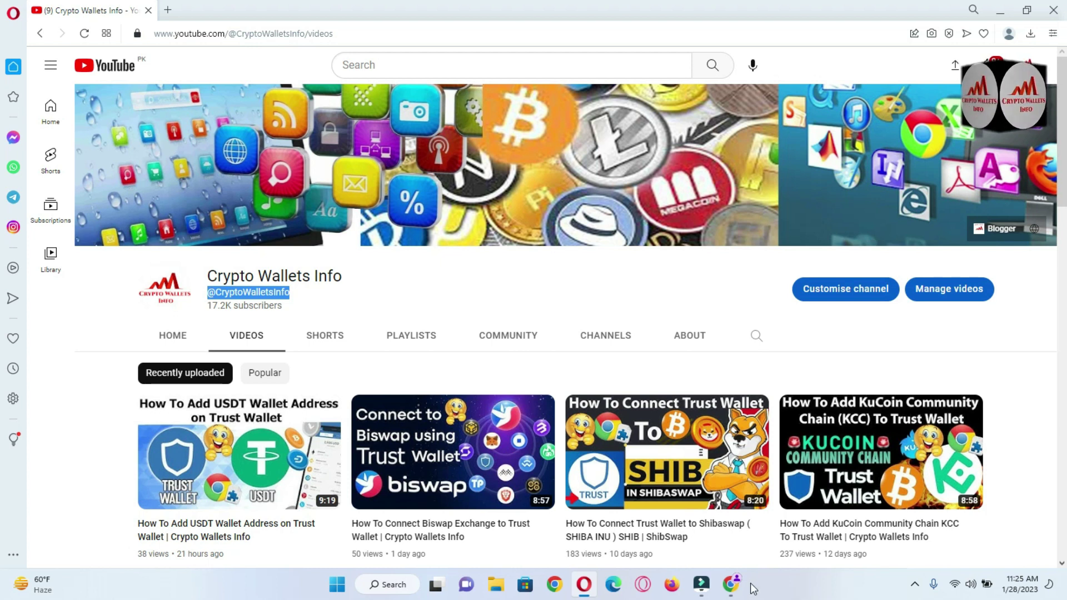
left_click(731, 583)
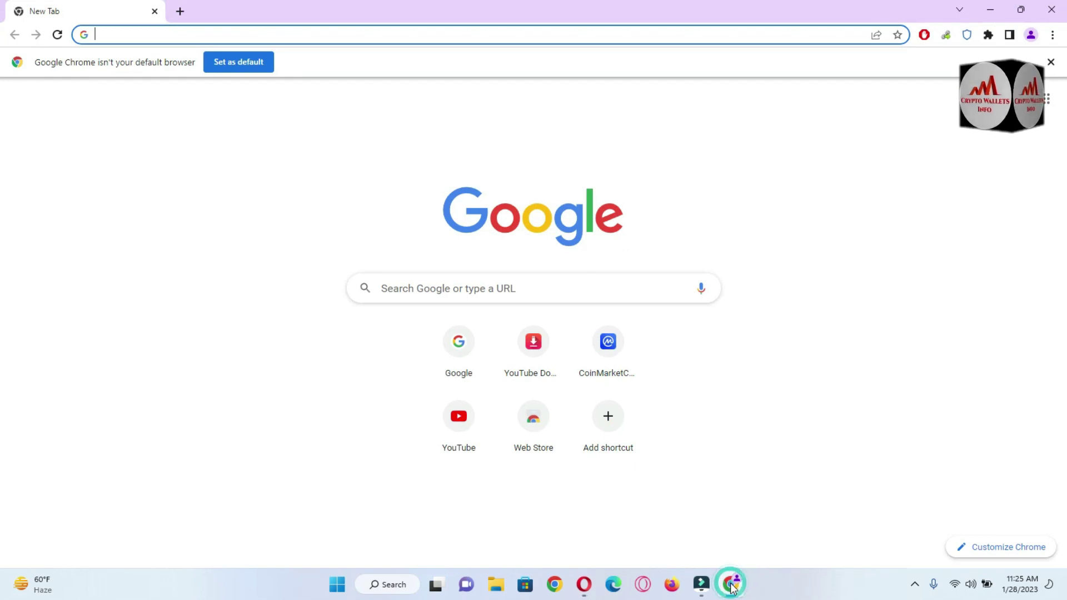
Step: Open coinmarketcap.com from the 'co' suggestion and scroll the price table to ApeCoin, rank 30
type("COinmarketcap.com")
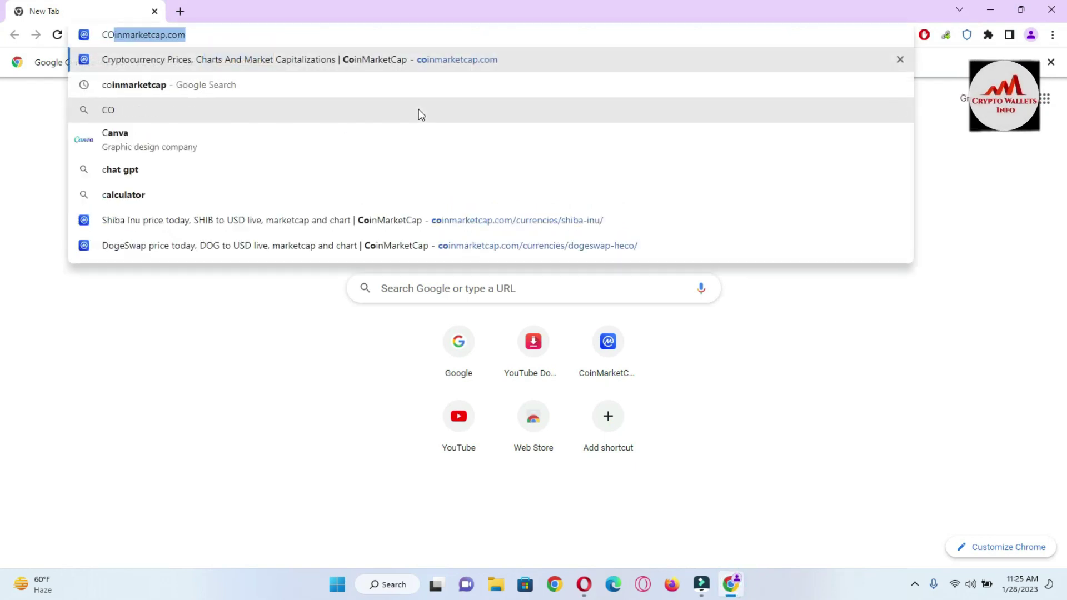
left_click(427, 58)
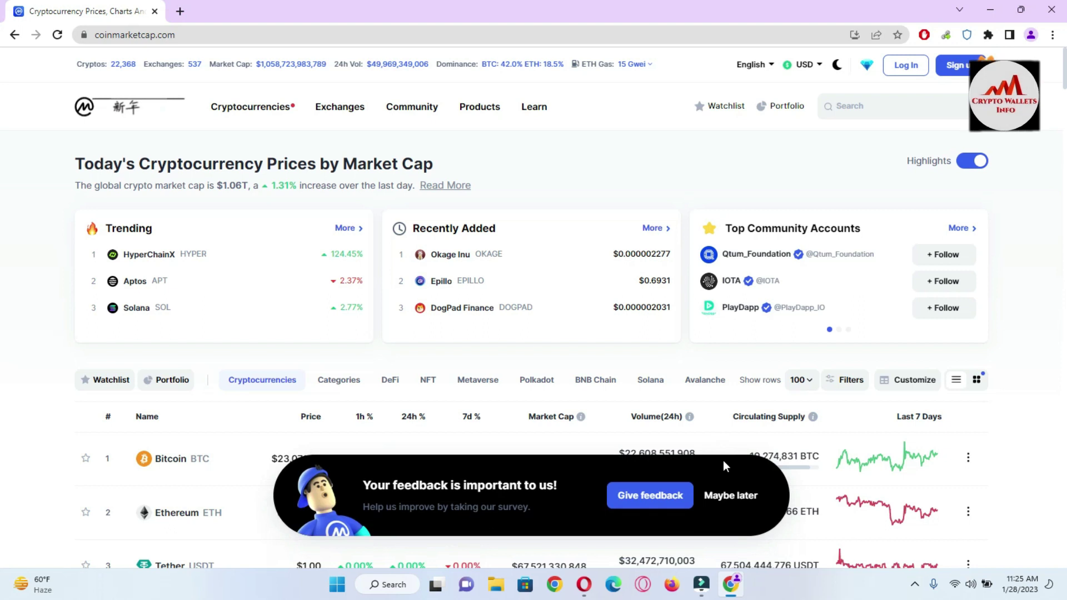
scroll(3, 92, "down", 5)
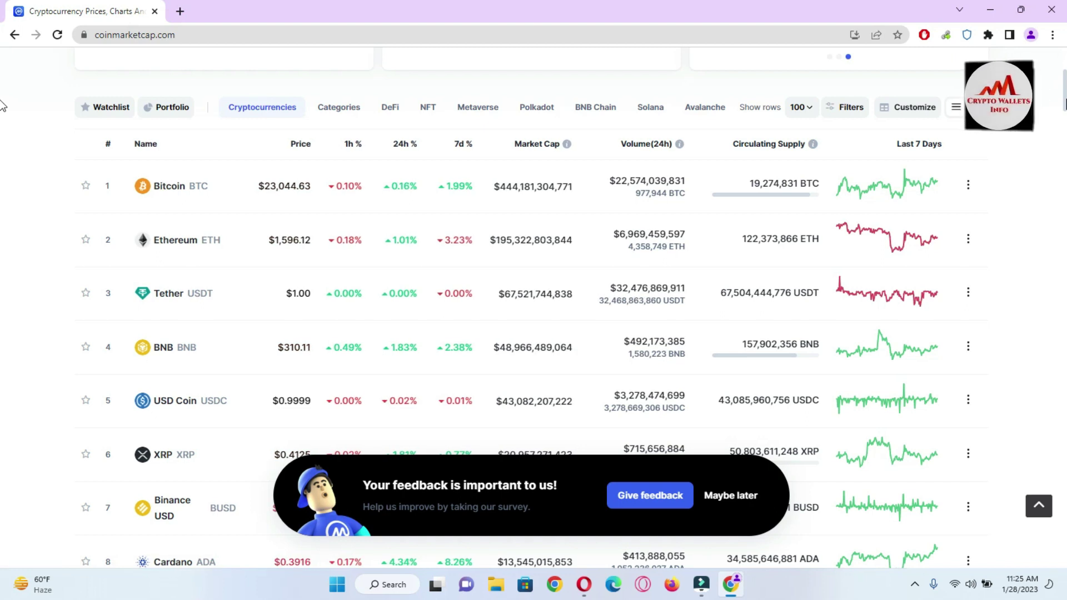
scroll(2, 105, "down", 2)
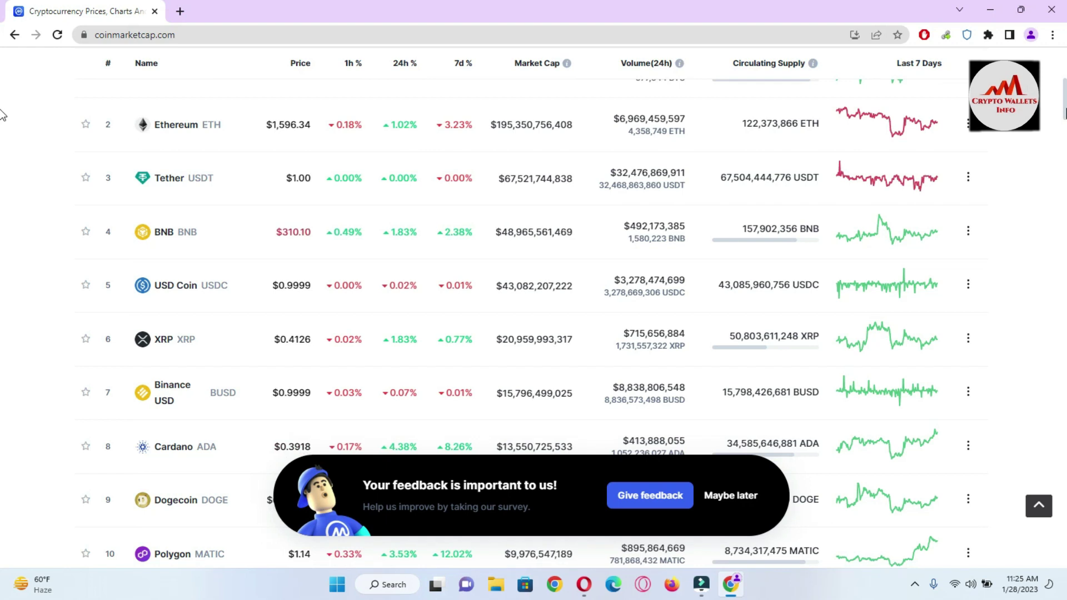
scroll(2, 115, "down", 5)
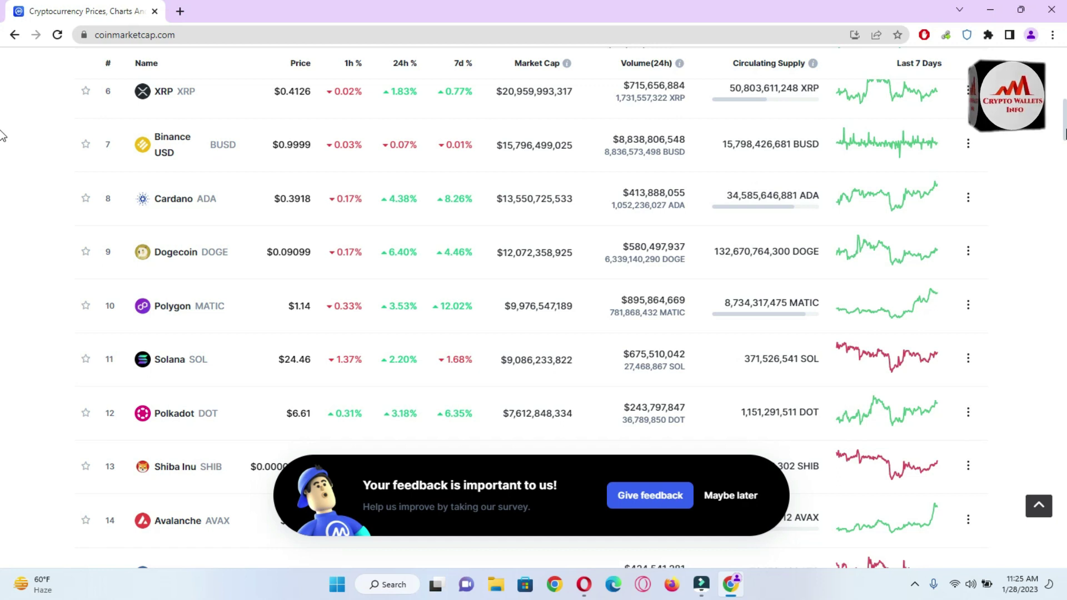
scroll(2, 139, "down", 2)
scroll(3, 143, "down", 4)
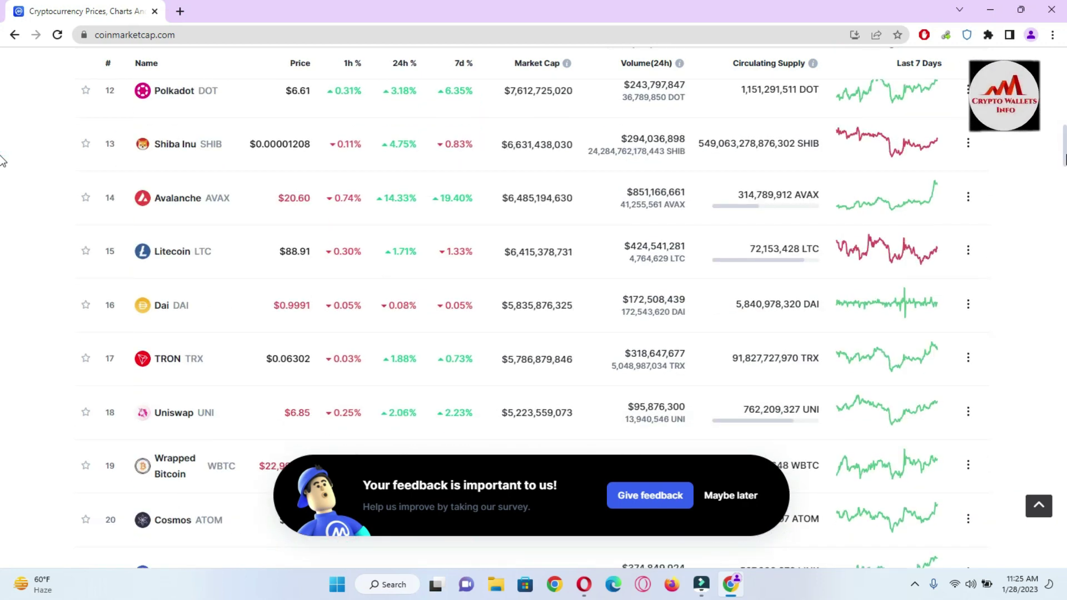
scroll(3, 156, "up", 8)
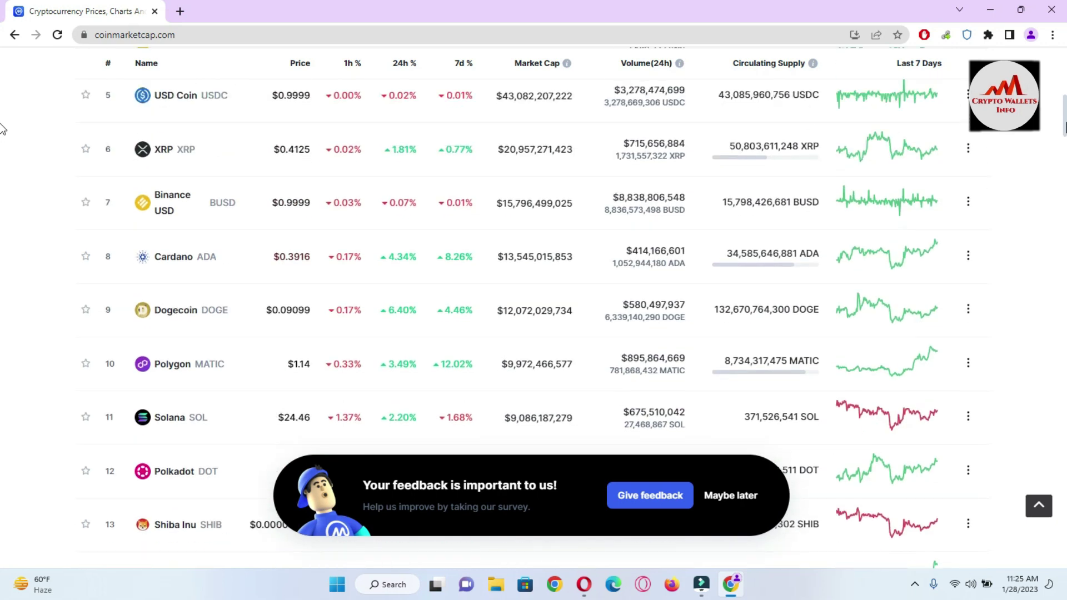
scroll(3, 125, "up", 2)
scroll(3, 134, "down", 6)
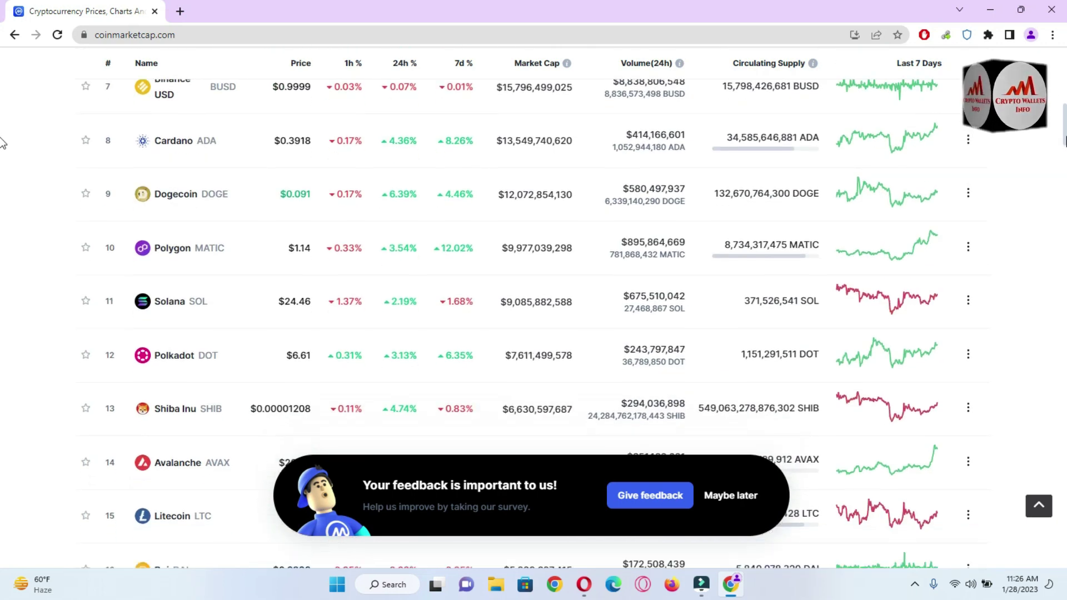
scroll(3, 150, "down", 5)
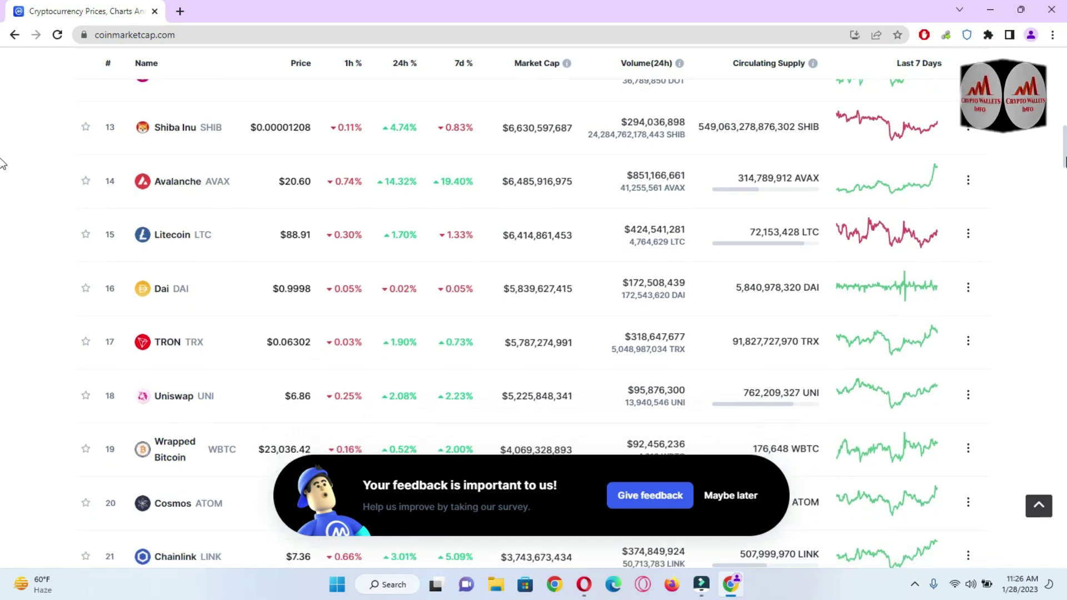
scroll(3, 173, "down", 8)
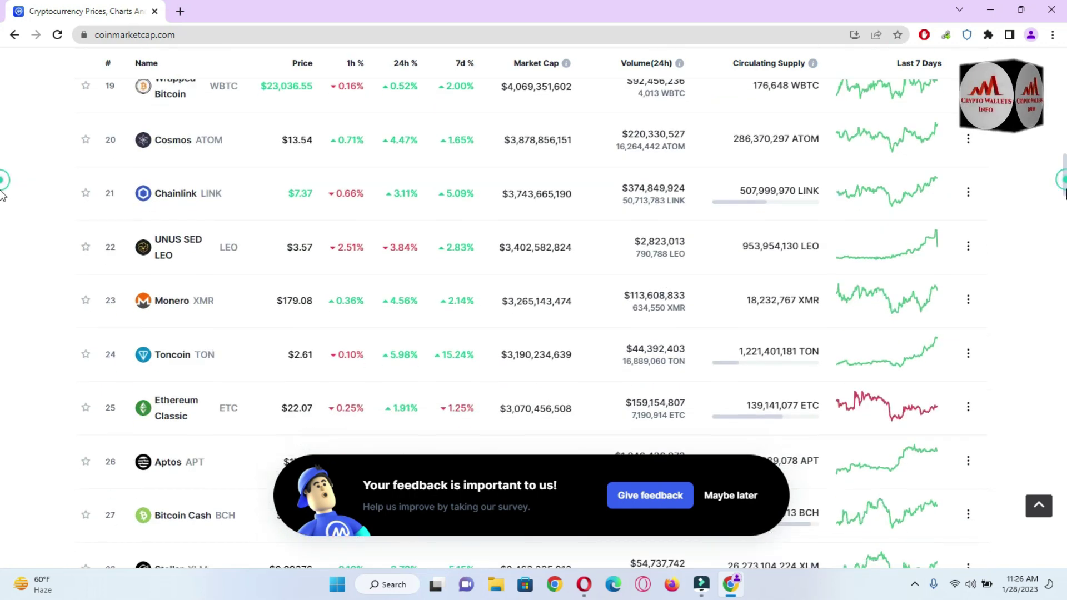
scroll(2, 211, "down", 4)
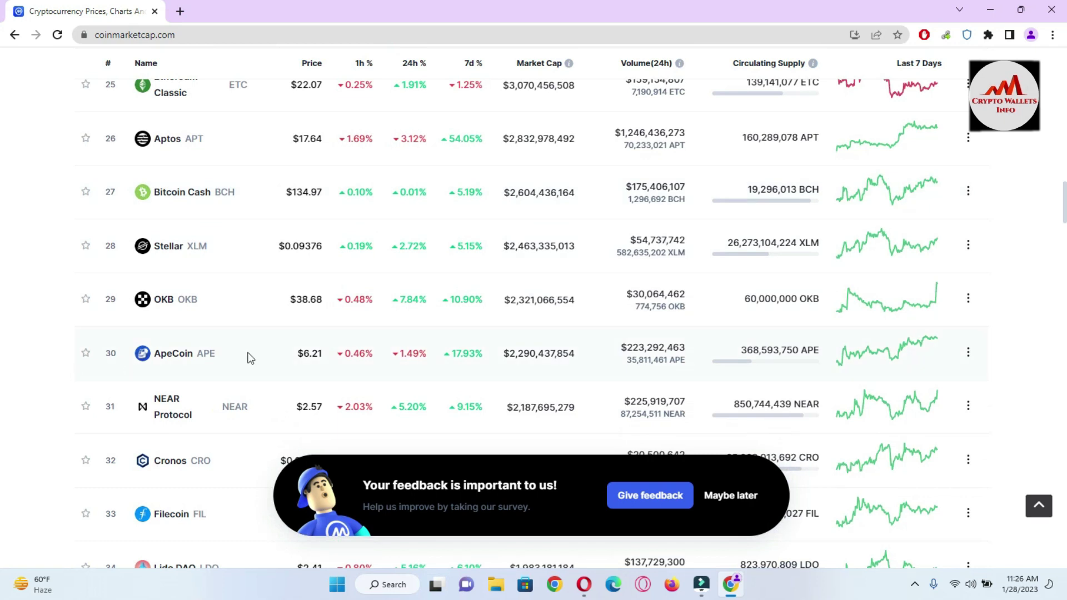
Step: Open ApeCoin's CoinMarketCap page and show its full price history chart
left_click(192, 357)
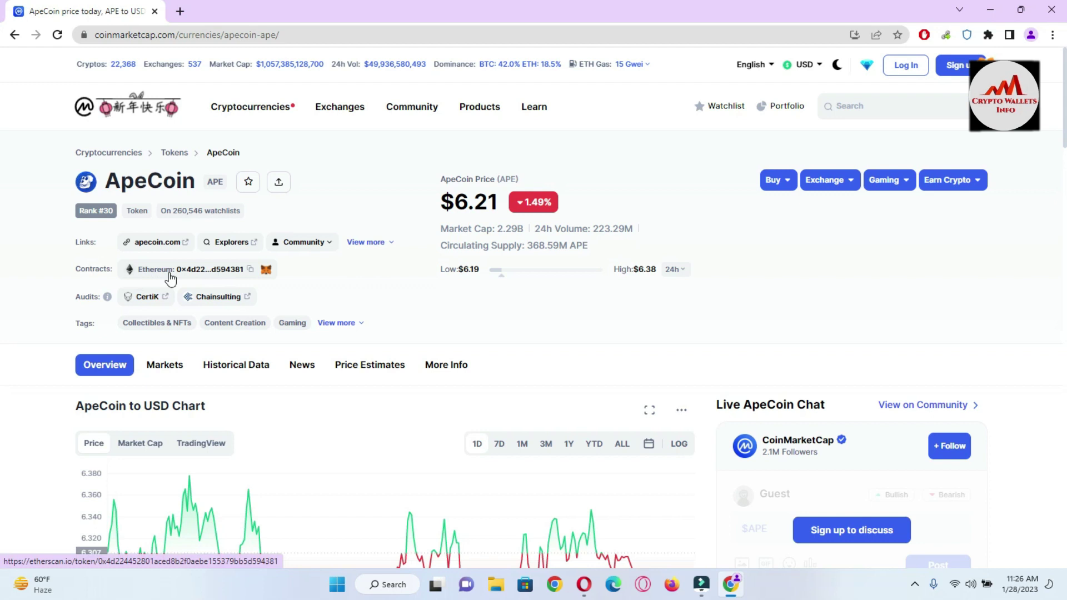
scroll(2, 111, "down", 4)
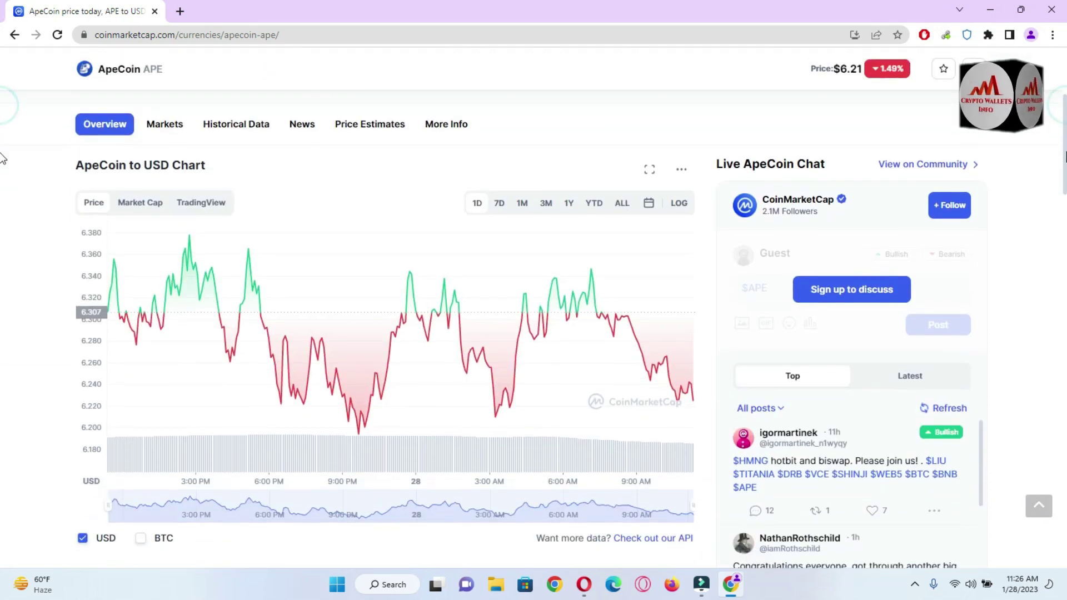
left_click(620, 203)
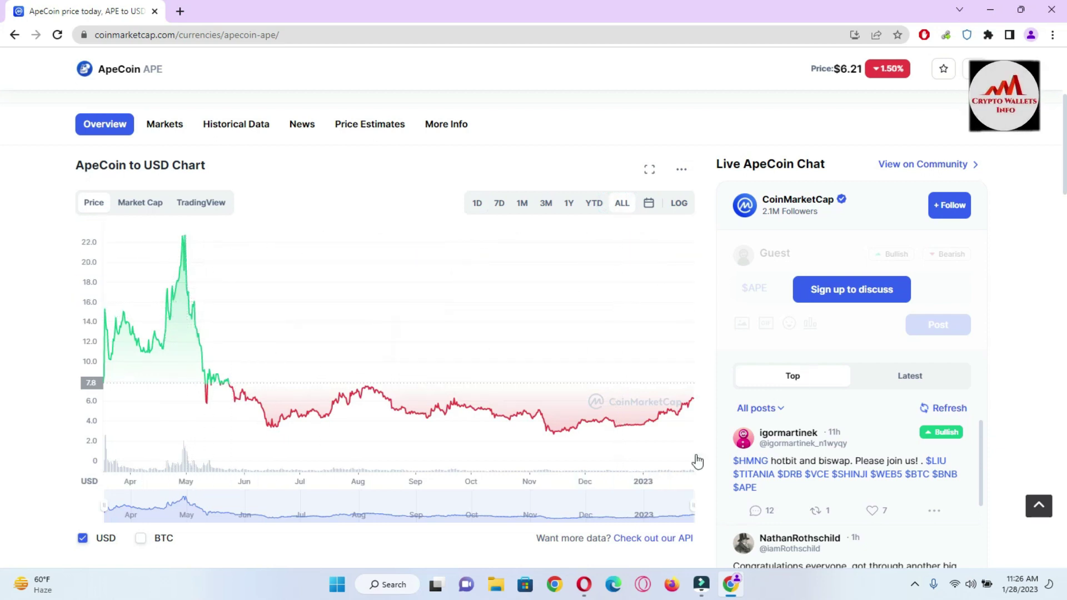
Step: Review the ApeCoin page details and open the apecoin.com official website in a new tab
scroll(2, 136, "down", 10)
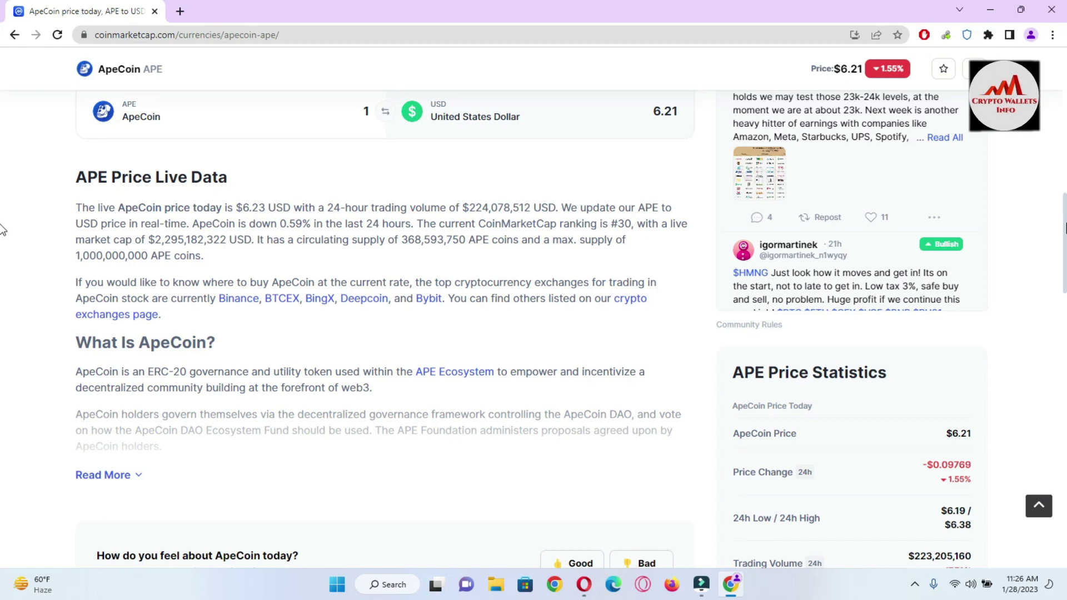
scroll(2, 229, "down", 1)
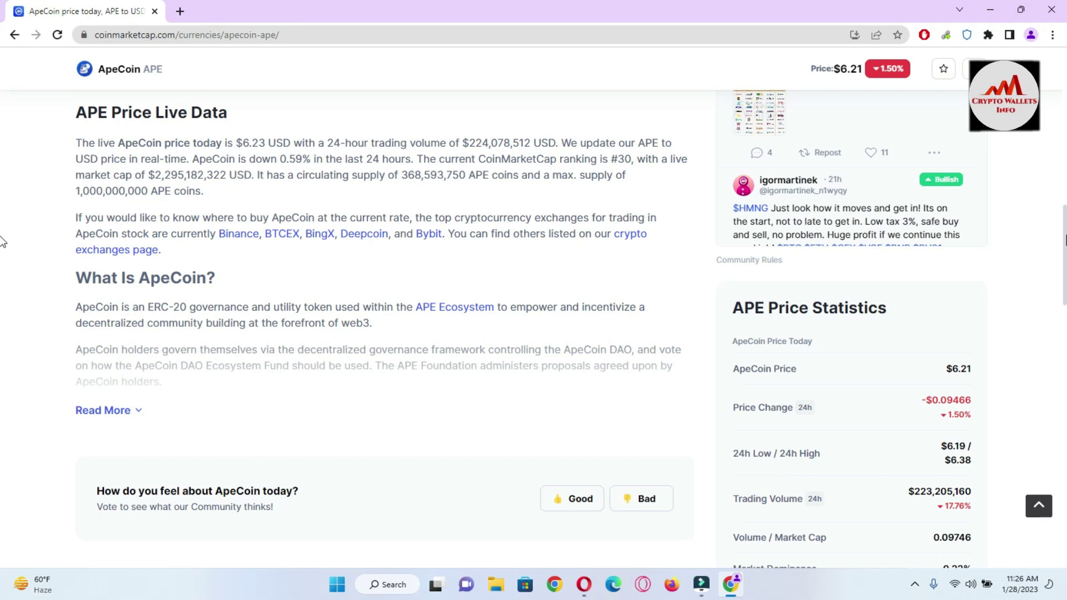
scroll(1, 243, "down", 12)
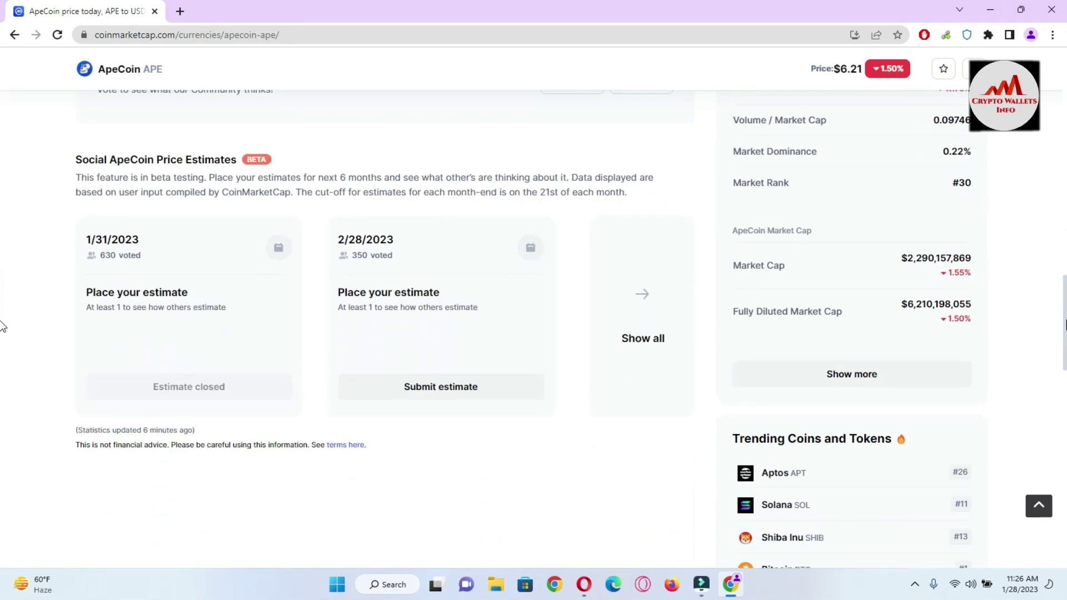
scroll(2, 381, "down", 1)
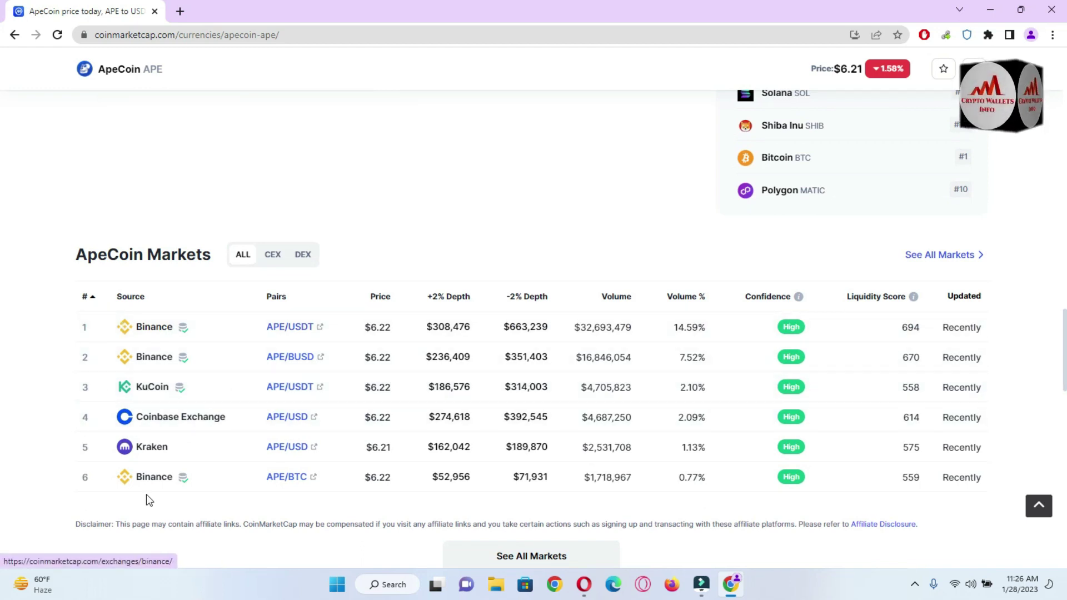
scroll(2, 347, "up", 20)
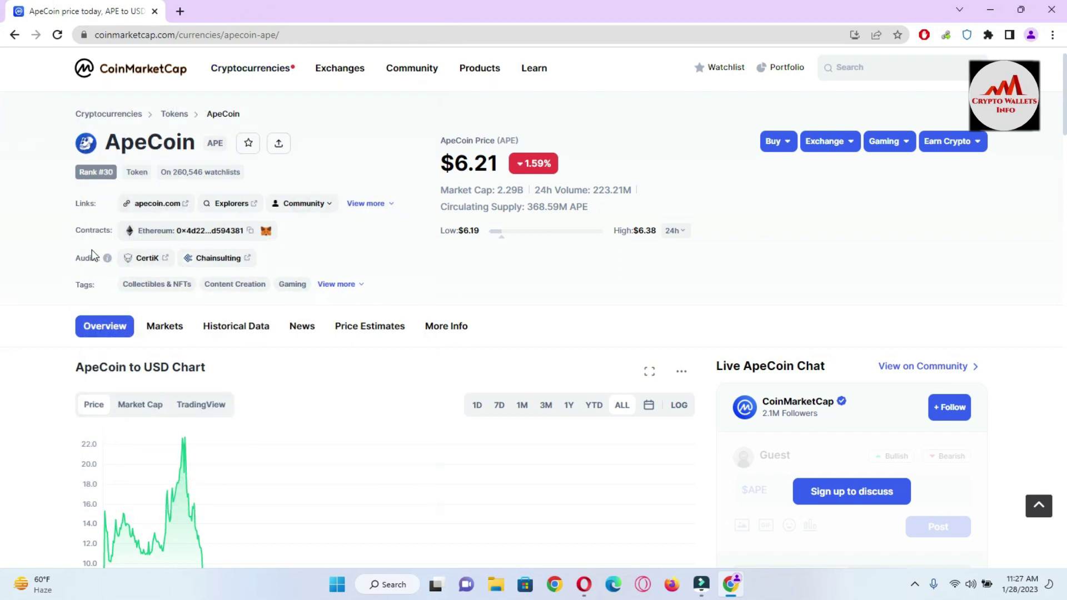
left_click(170, 204)
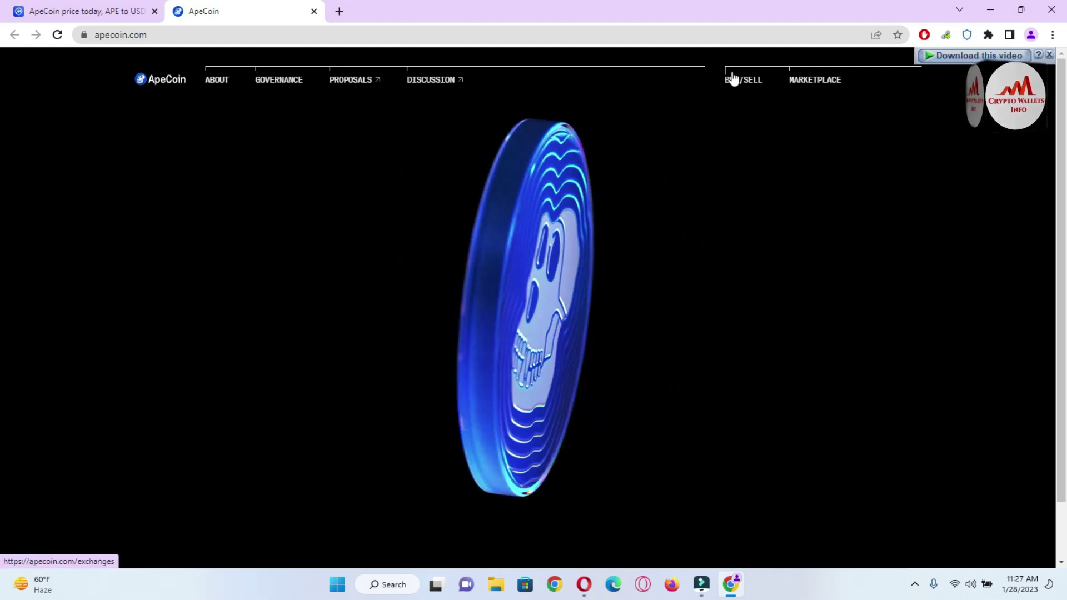
Step: Browse apecoin.com's BUY/SELL exchange list, then return to the CoinMarketCap ApeCoin tab
left_click(730, 85)
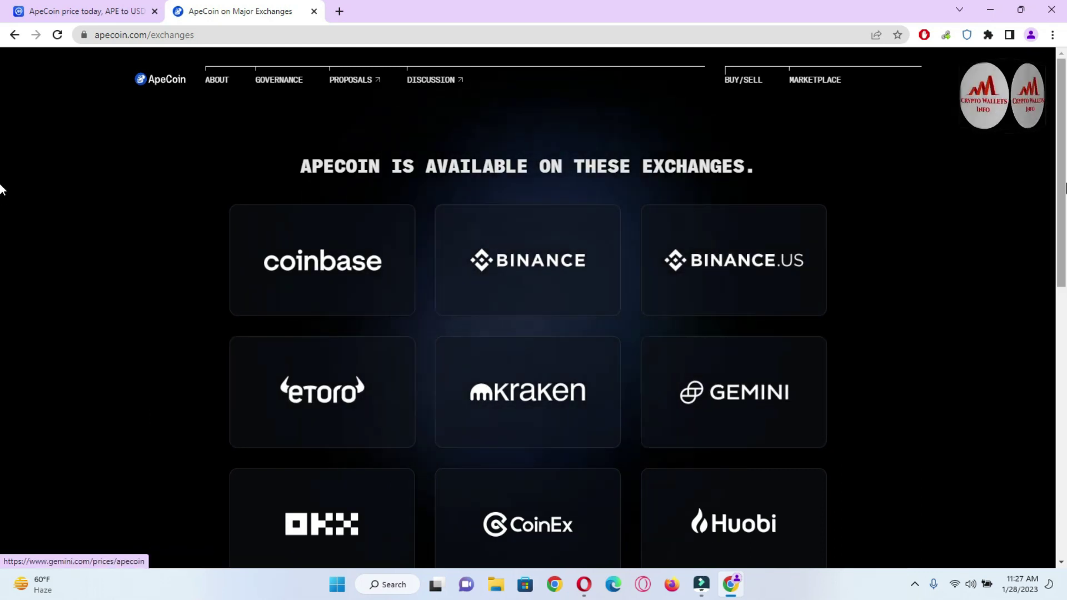
scroll(1, 239, "down", 3)
scroll(1, 283, "down", 1)
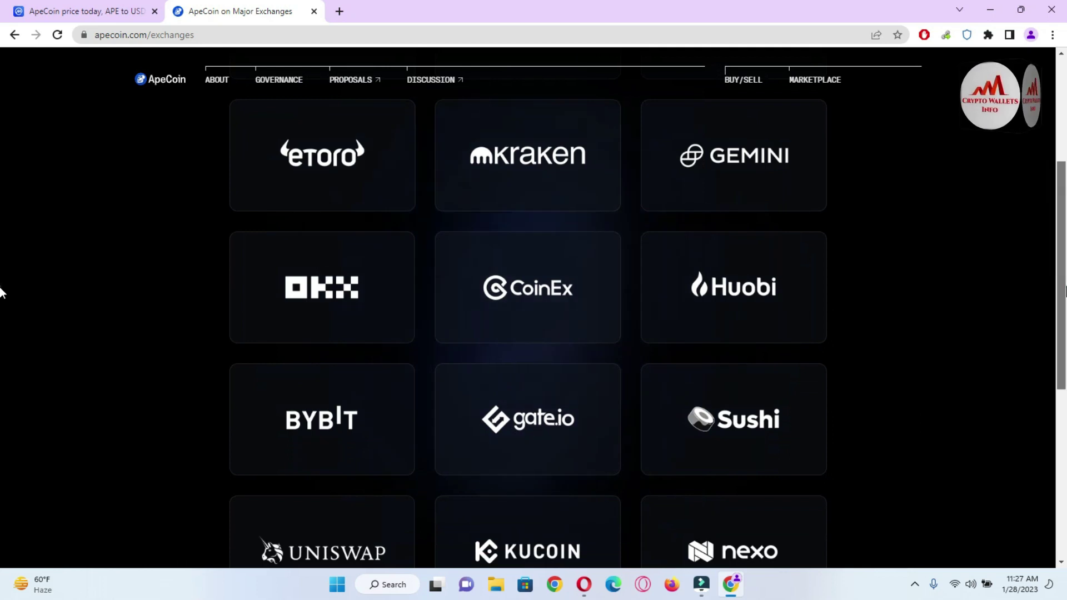
scroll(1, 334, "down", 4)
scroll(2, 361, "up", 3)
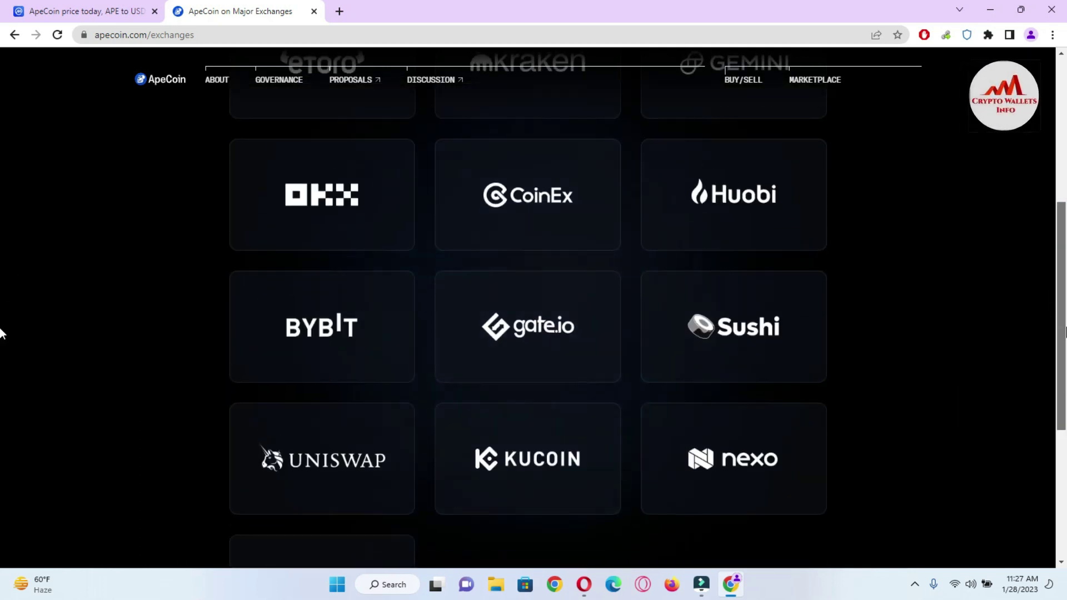
scroll(1, 233, "up", 5)
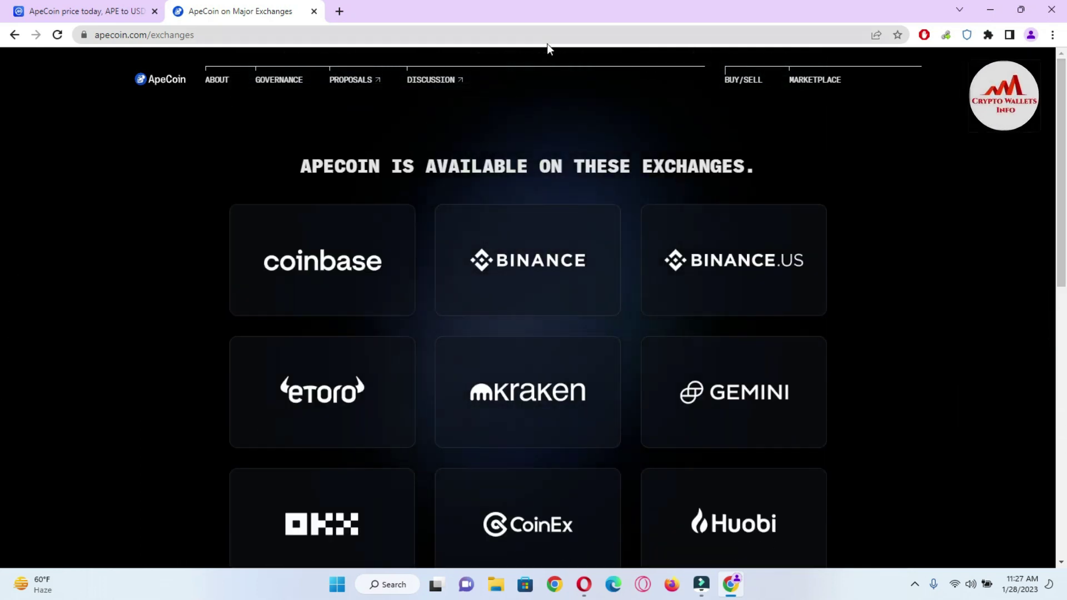
left_click(102, 11)
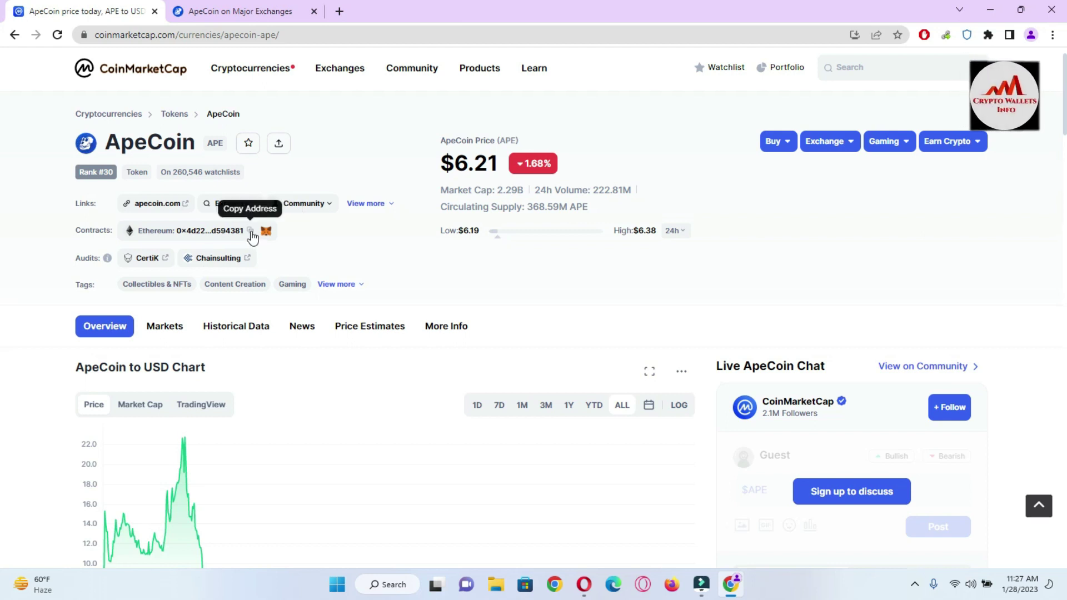
Step: Open ApeCoin's contract on Etherscan and select its contract address and 18 decimals value
left_click(207, 232)
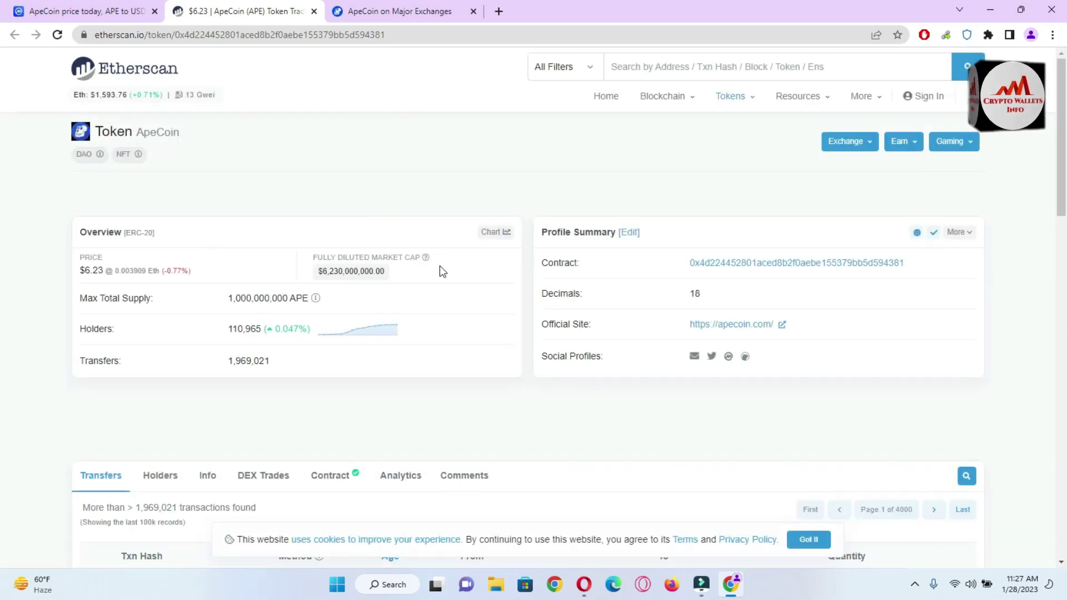
double_click(688, 264)
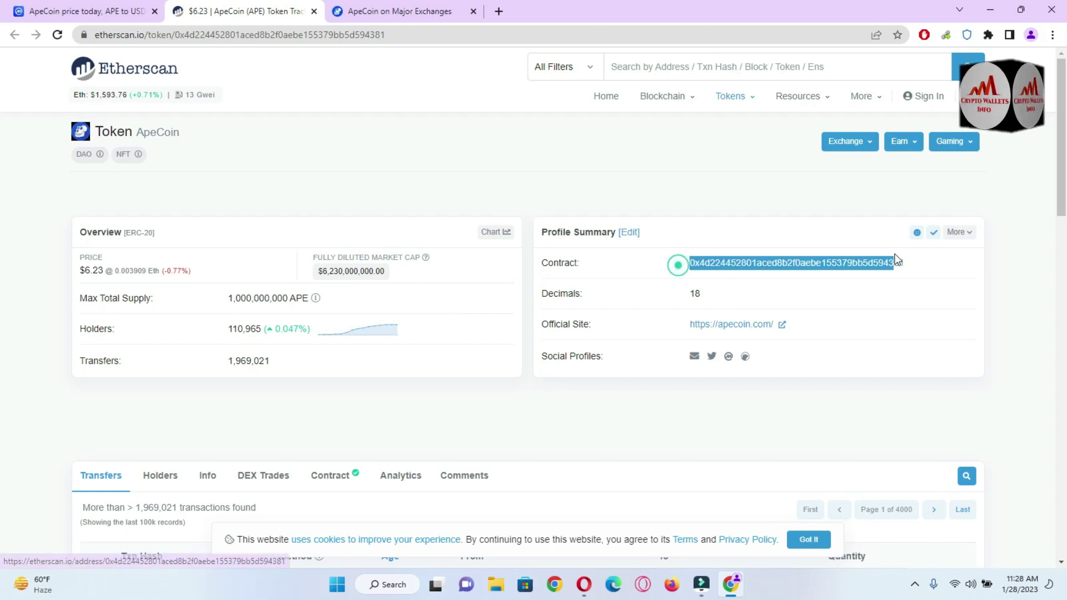
left_click(693, 295)
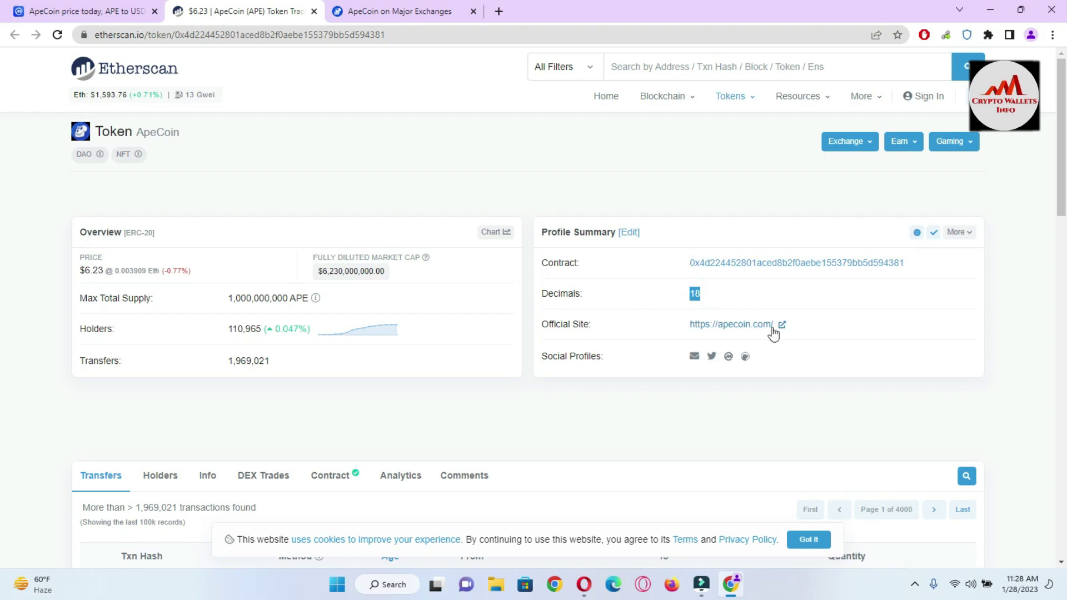
left_click(969, 35)
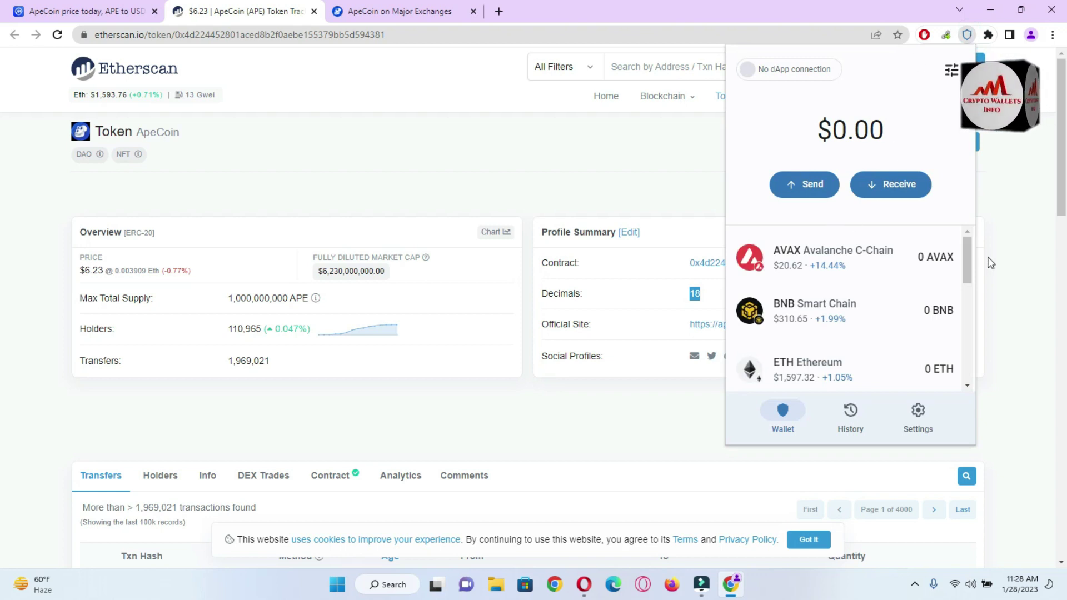
Step: Scroll the Trust Wallet asset list through AVAX, BNB, ETH, TWT and USDT
left_click_drag(971, 278, 979, 395)
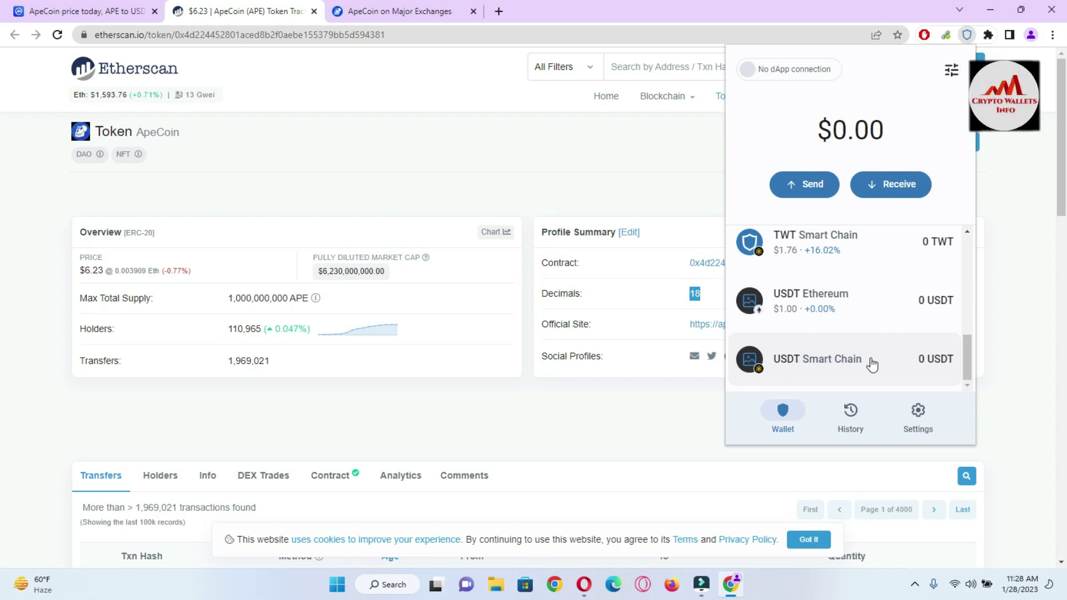
left_click_drag(969, 355, 968, 244)
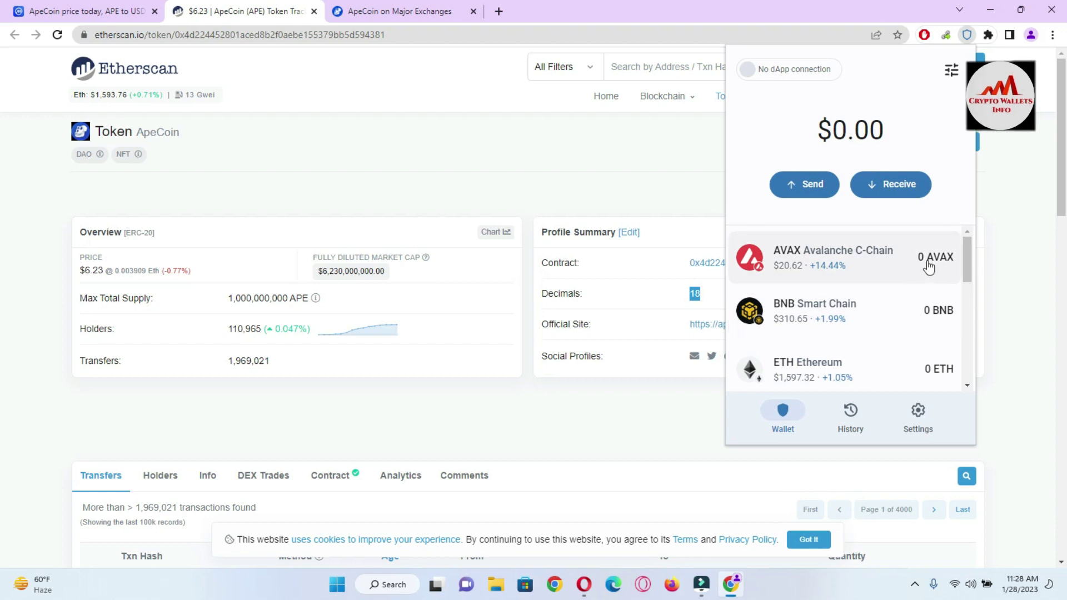
left_click(951, 71)
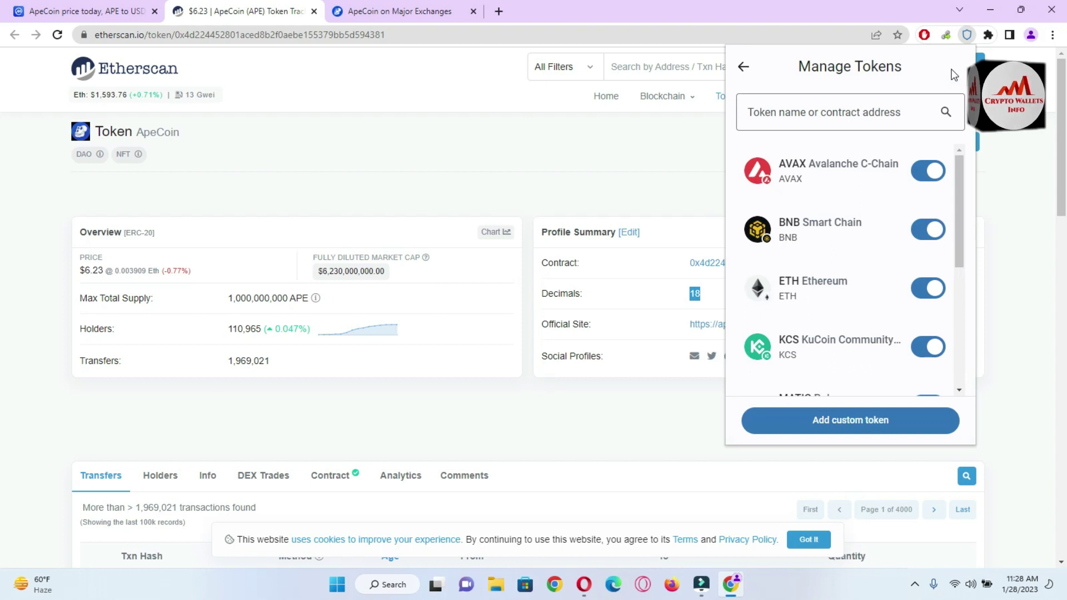
left_click_drag(958, 206, 957, 152)
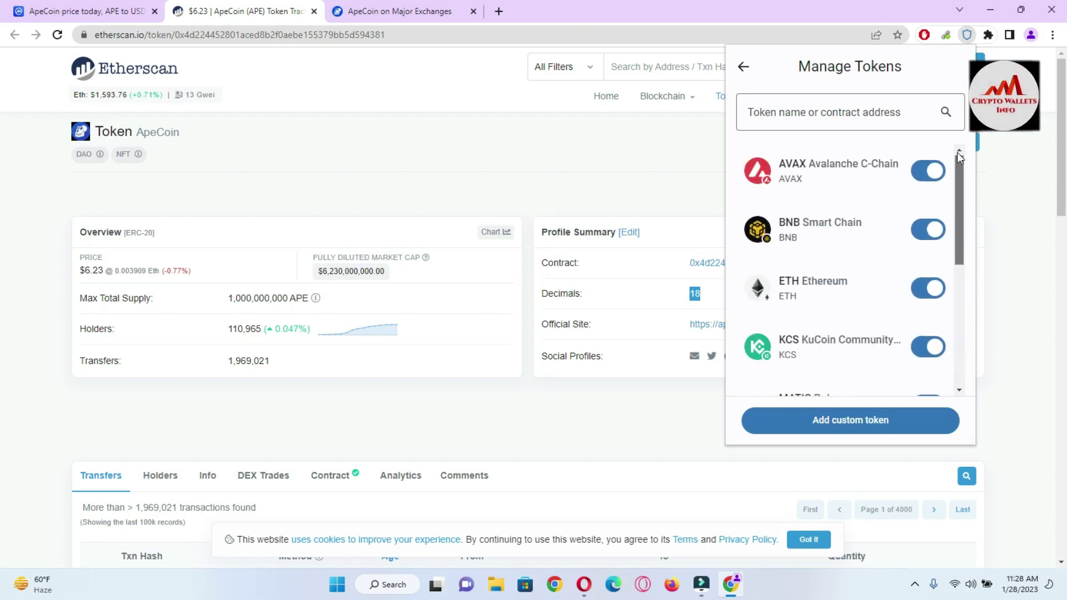
left_click(743, 67)
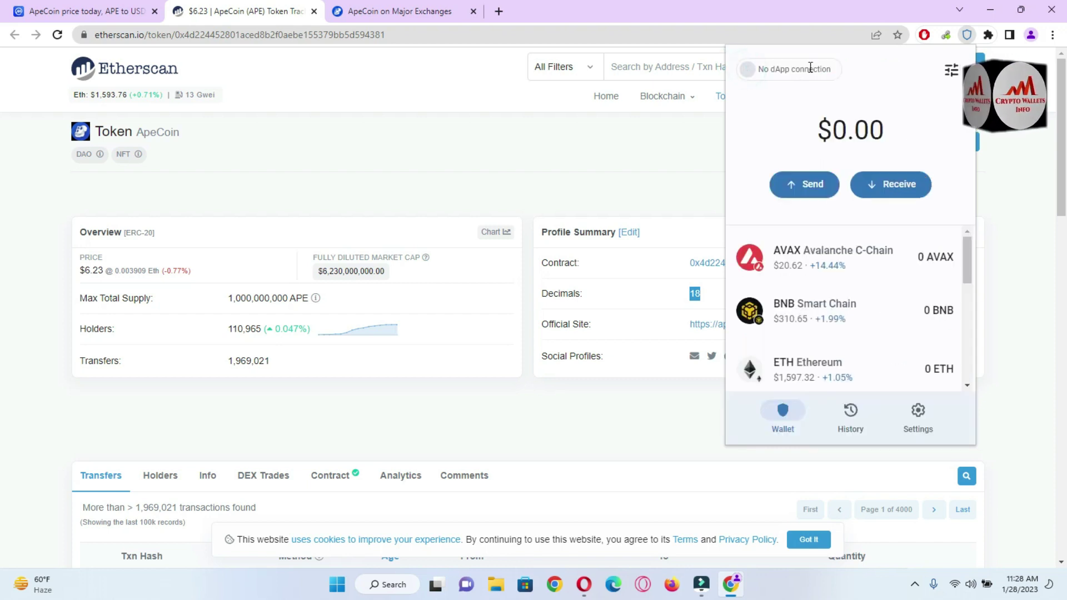
left_click(932, 425)
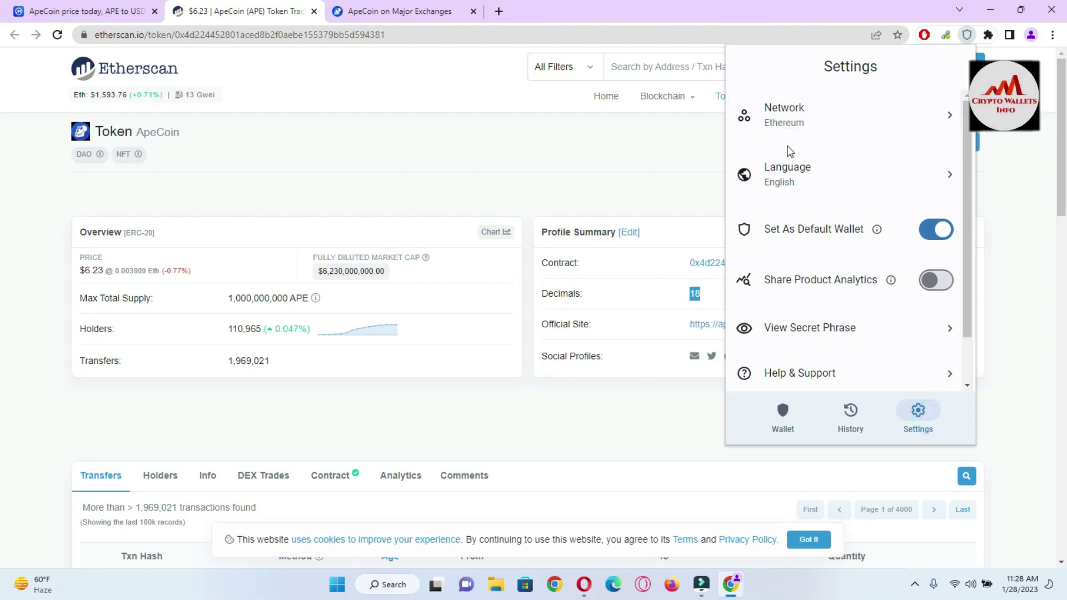
left_click(821, 100)
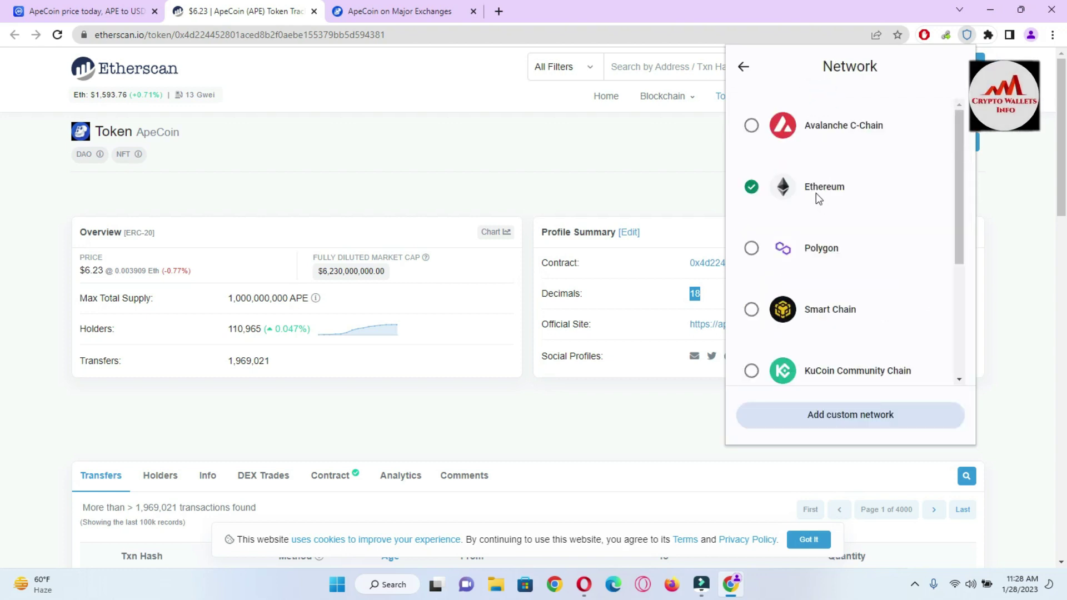
left_click(743, 67)
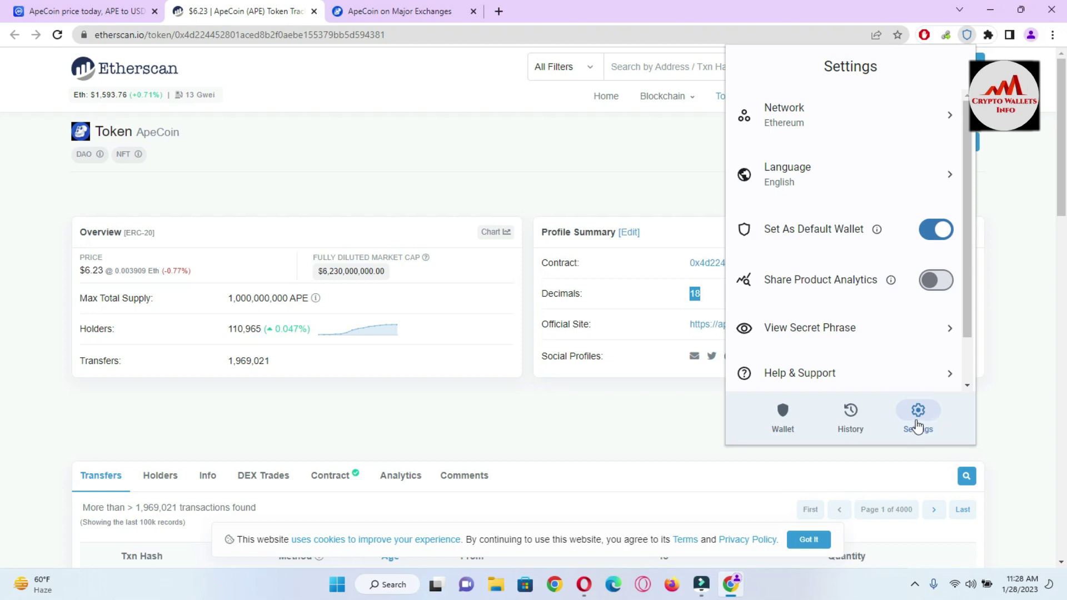
left_click(785, 427)
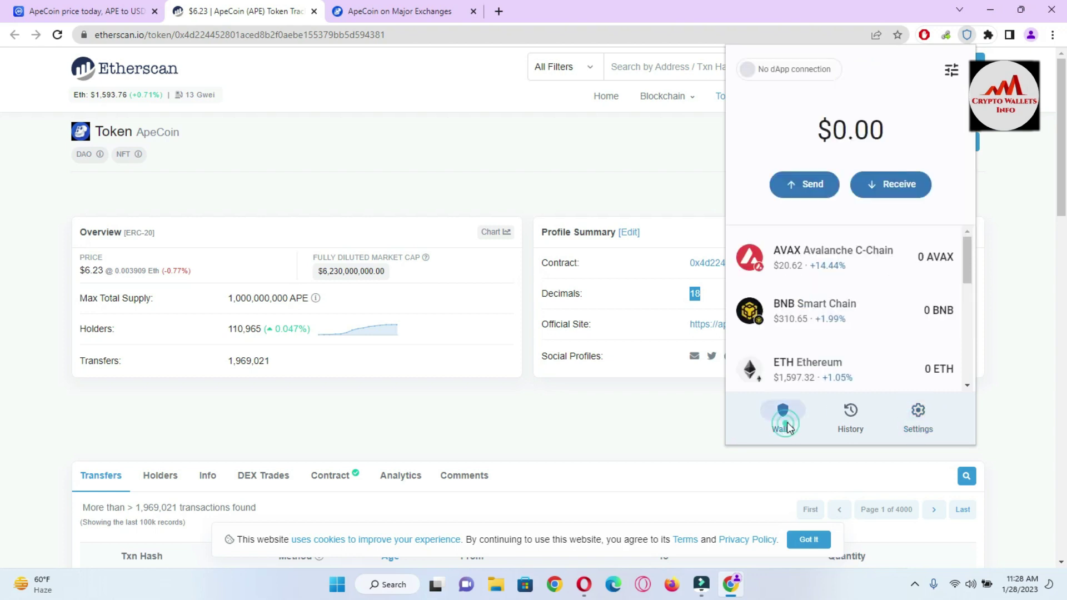
Step: Start adding a custom Ethereum token from Manage Tokens, then close the wallet popup
left_click(952, 70)
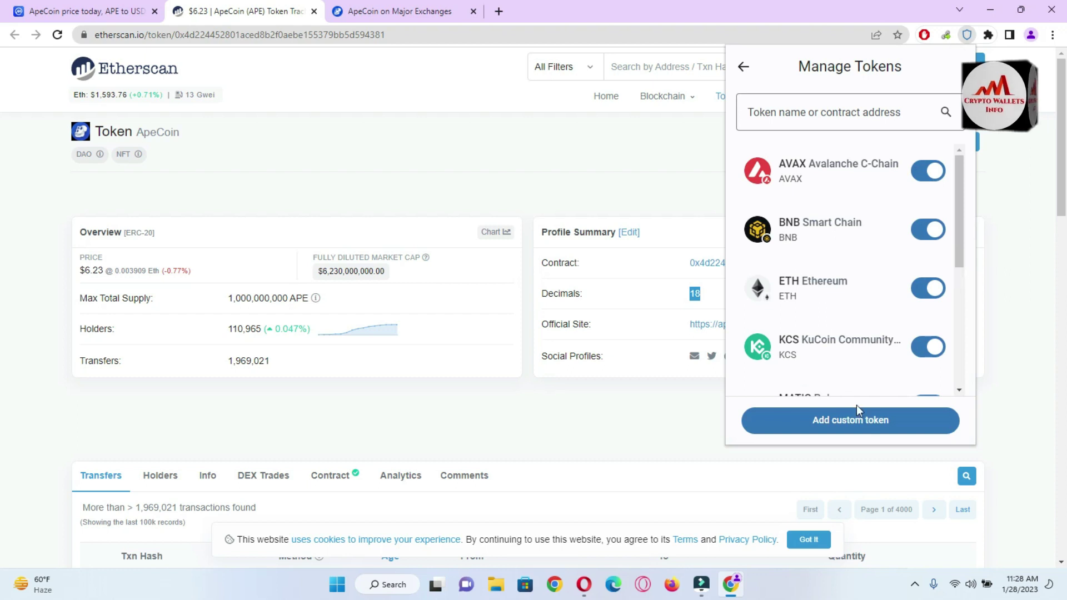
left_click(842, 425)
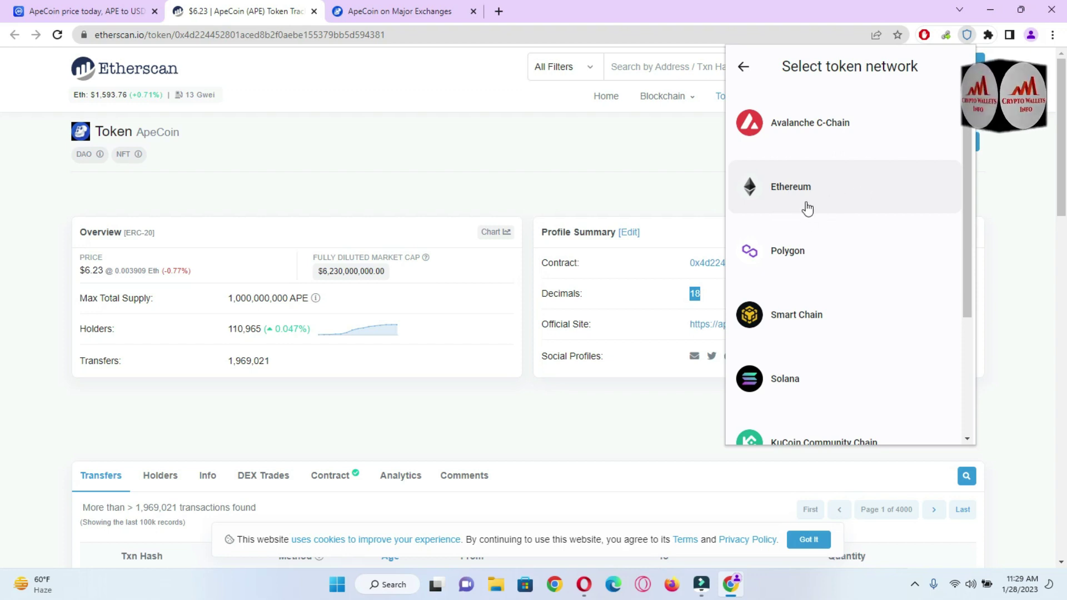
left_click(827, 200)
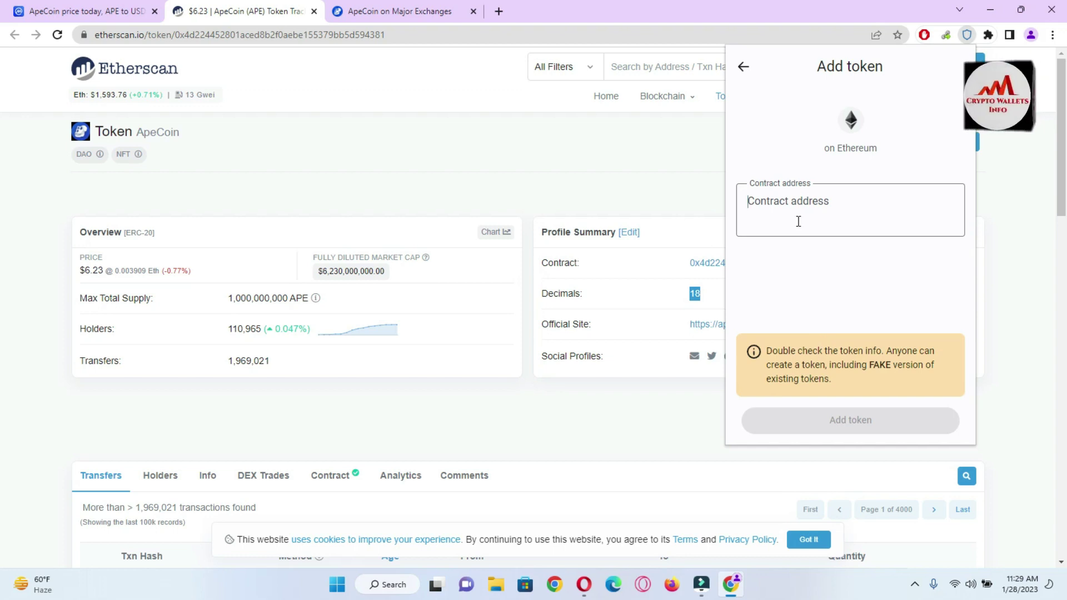
left_click(688, 298)
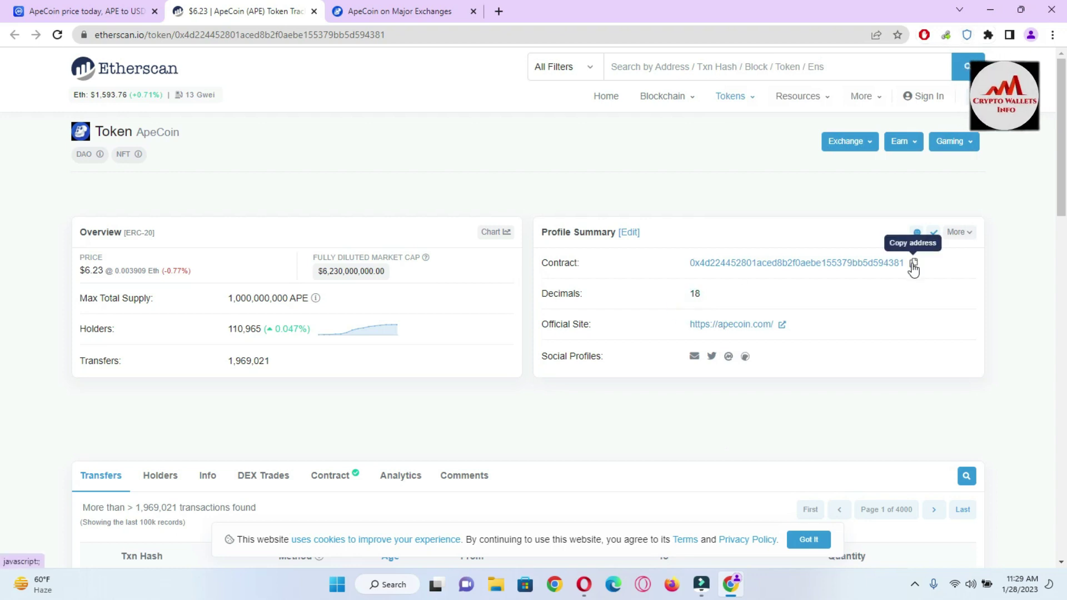
Step: Copy the ApeCoin contract address from Etherscan and add it as a custom Ethereum token
left_click(914, 264)
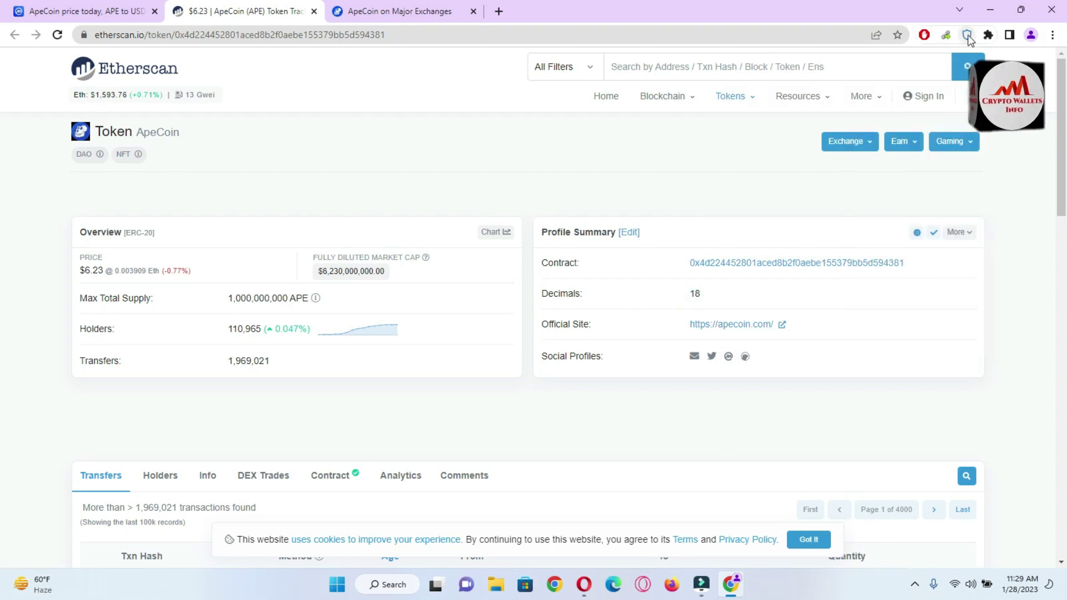
left_click(967, 34)
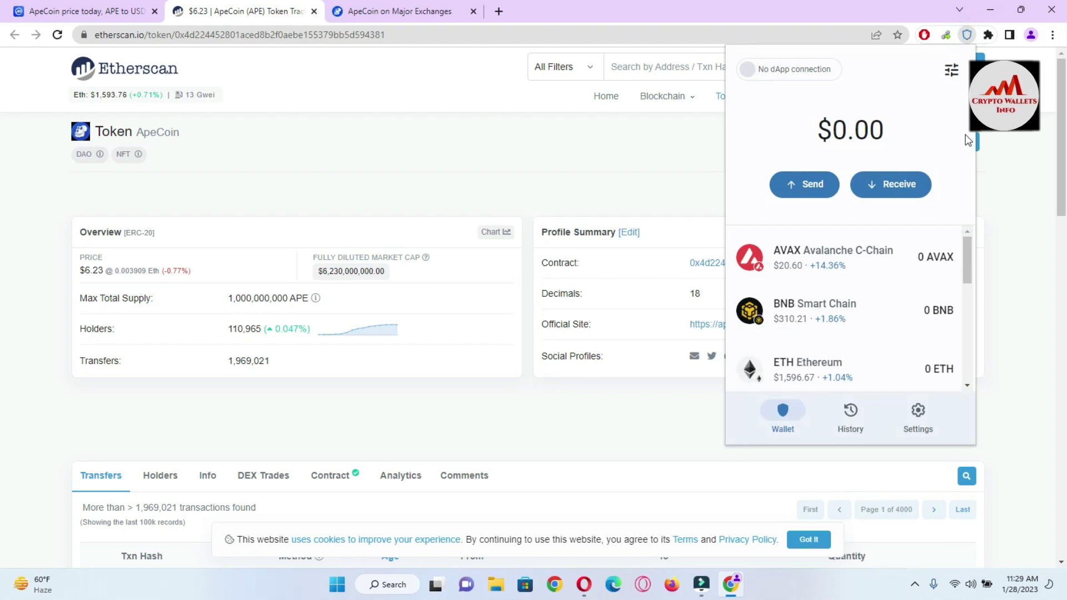
left_click(950, 67)
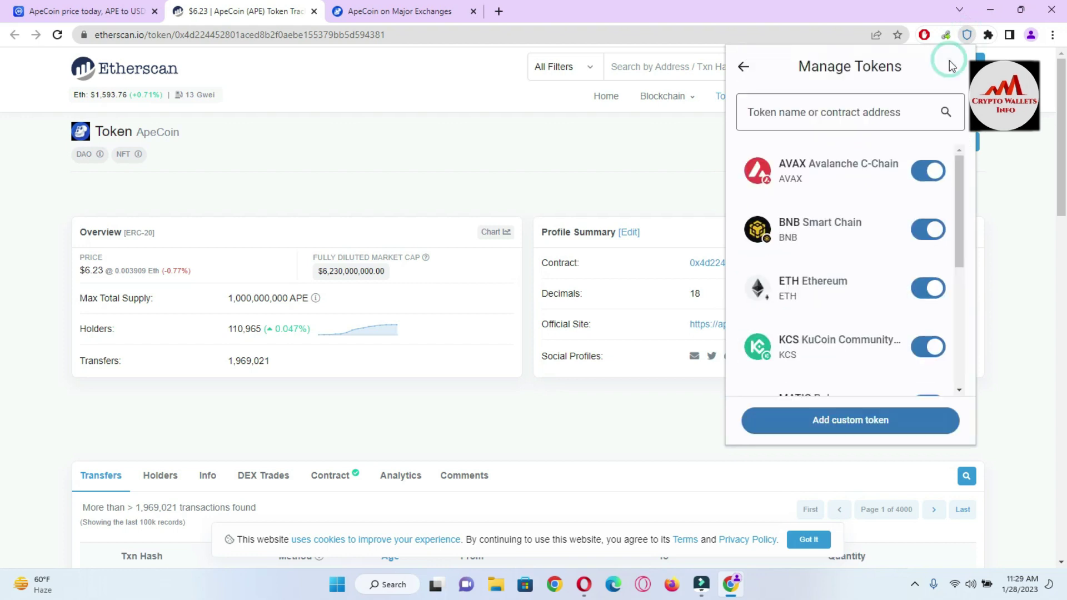
left_click(856, 429)
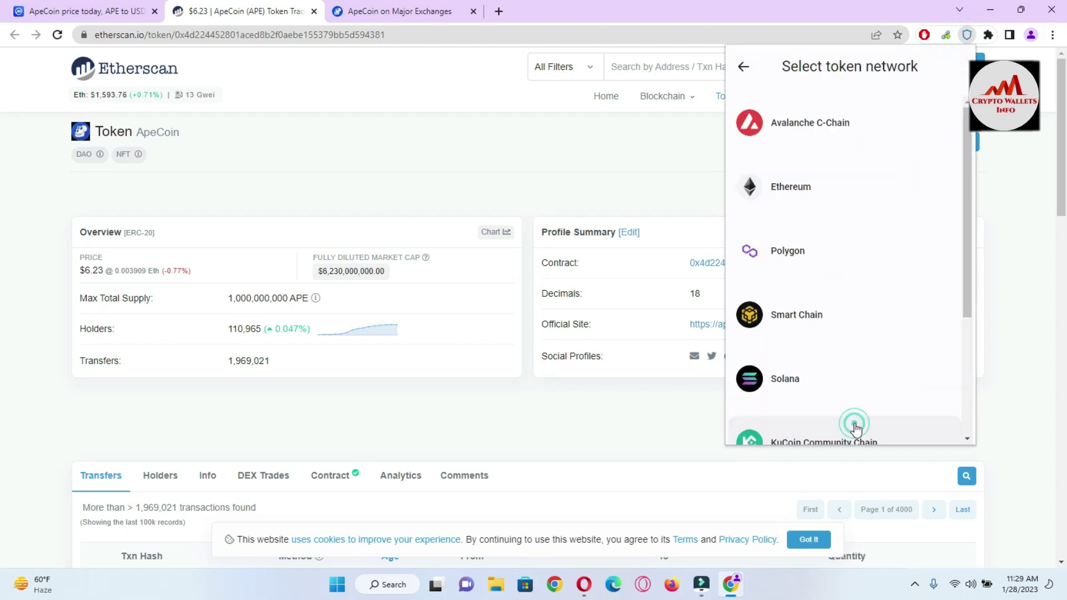
left_click(819, 204)
left_click(817, 200)
key("ctrl+v")
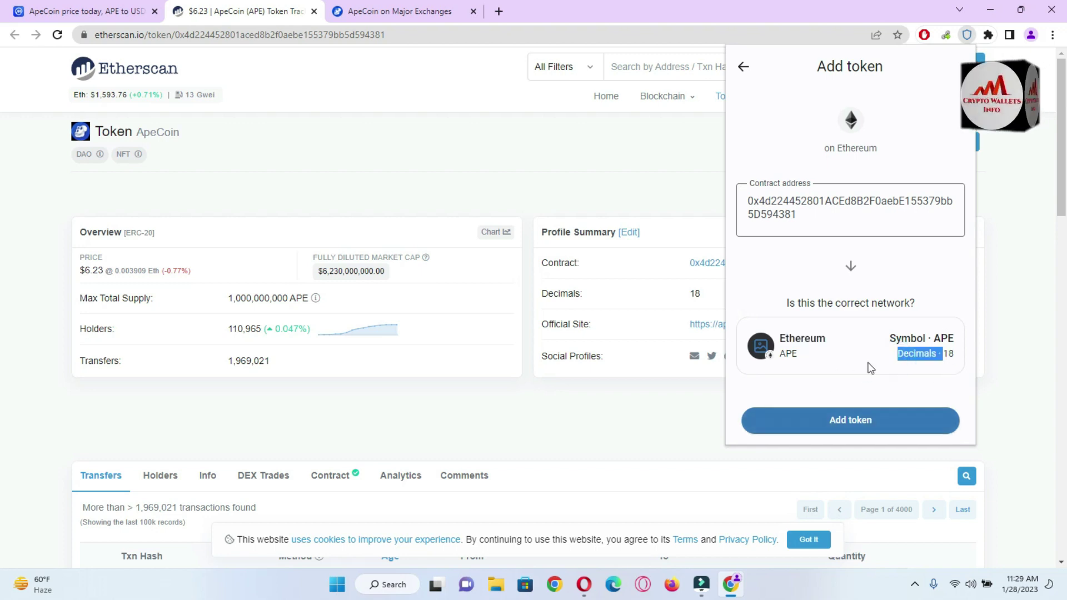
left_click(853, 421)
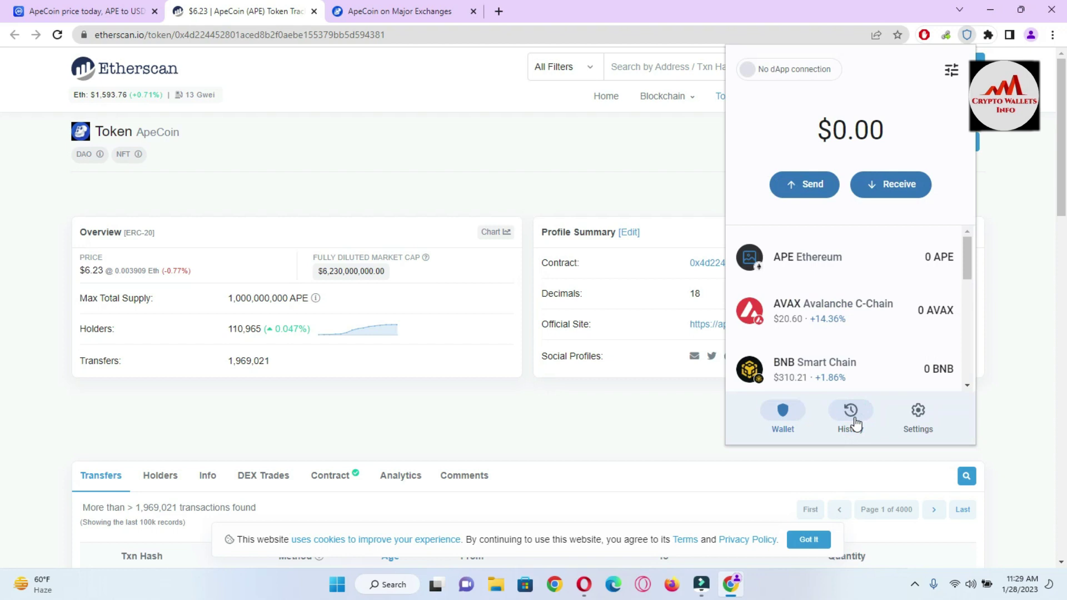
Step: Open the APE Ethereum row's detail view from the wallet token list
mouse_move(965, 249)
left_mouse_down()
mouse_move(971, 380)
mouse_move(966, 249)
left_mouse_up()
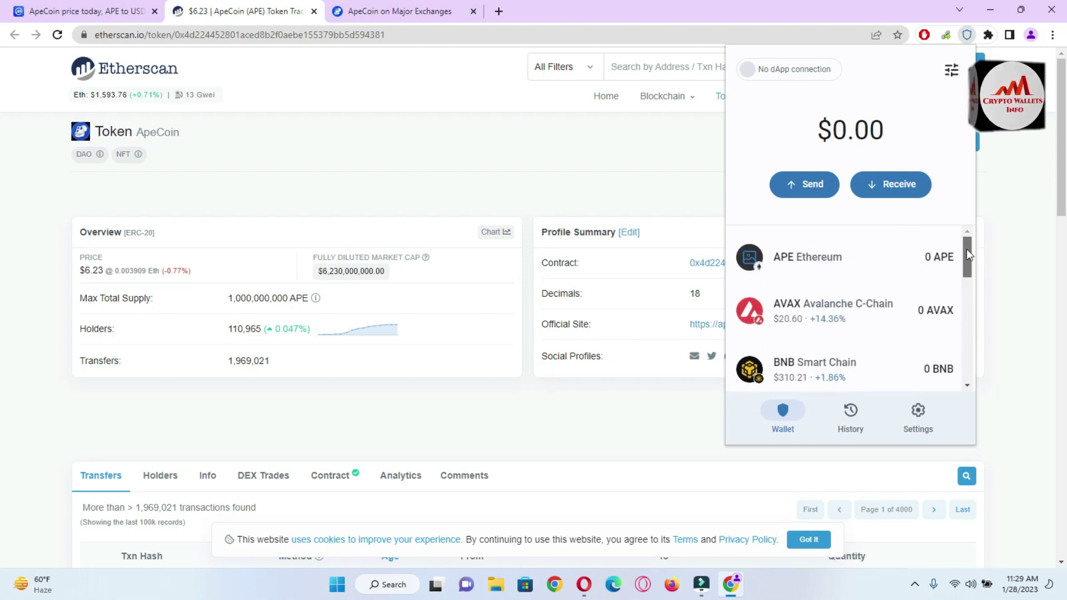
left_click(825, 260)
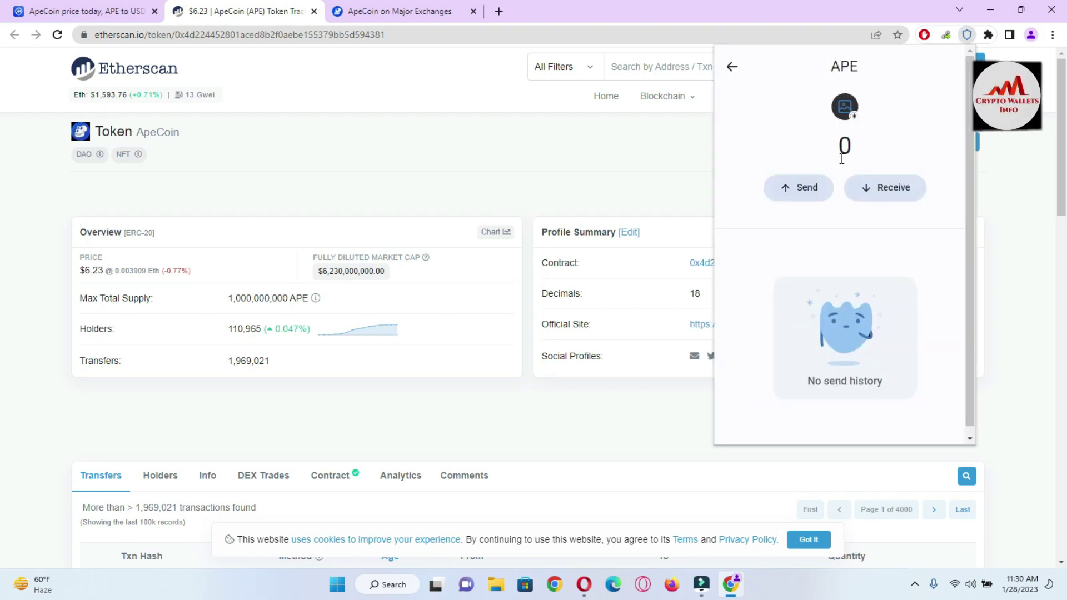
Step: Show and copy APE's receiving address, then close the QR panel and return to the main wallet view
left_click(894, 192)
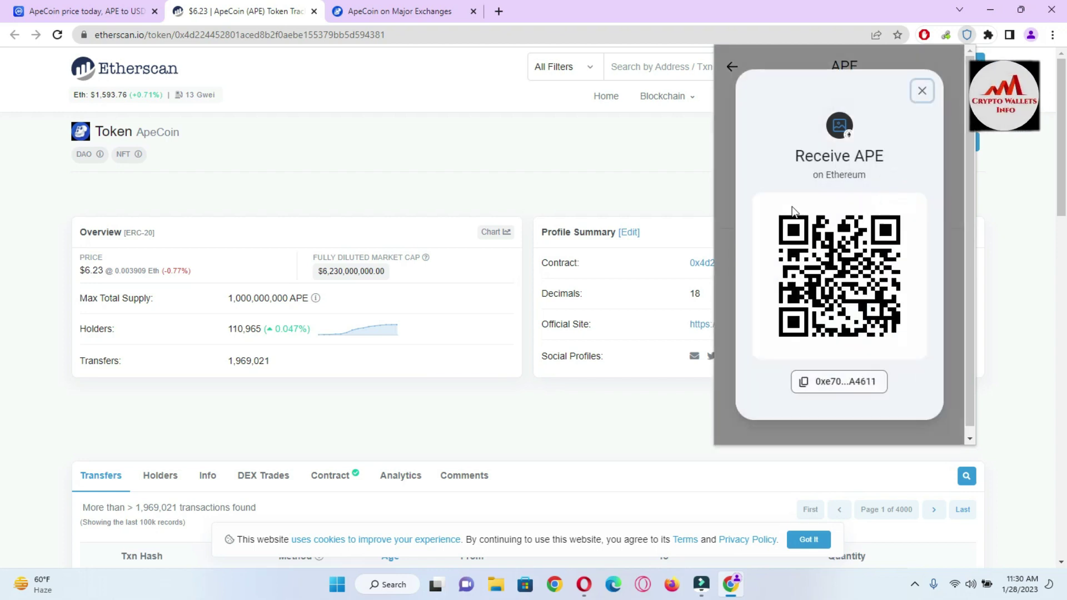
left_click(816, 380)
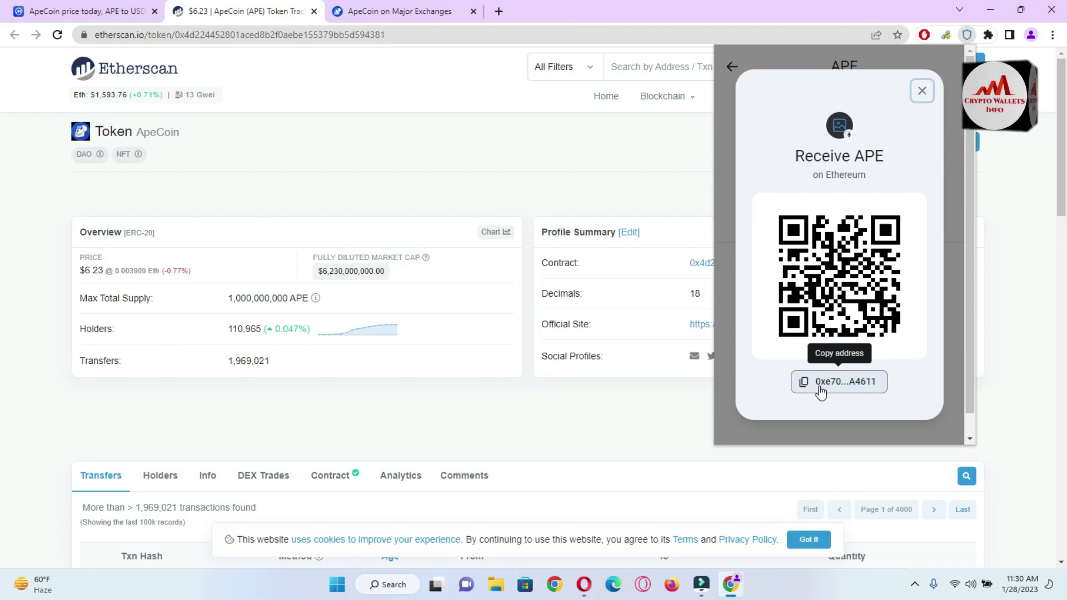
left_click(919, 93)
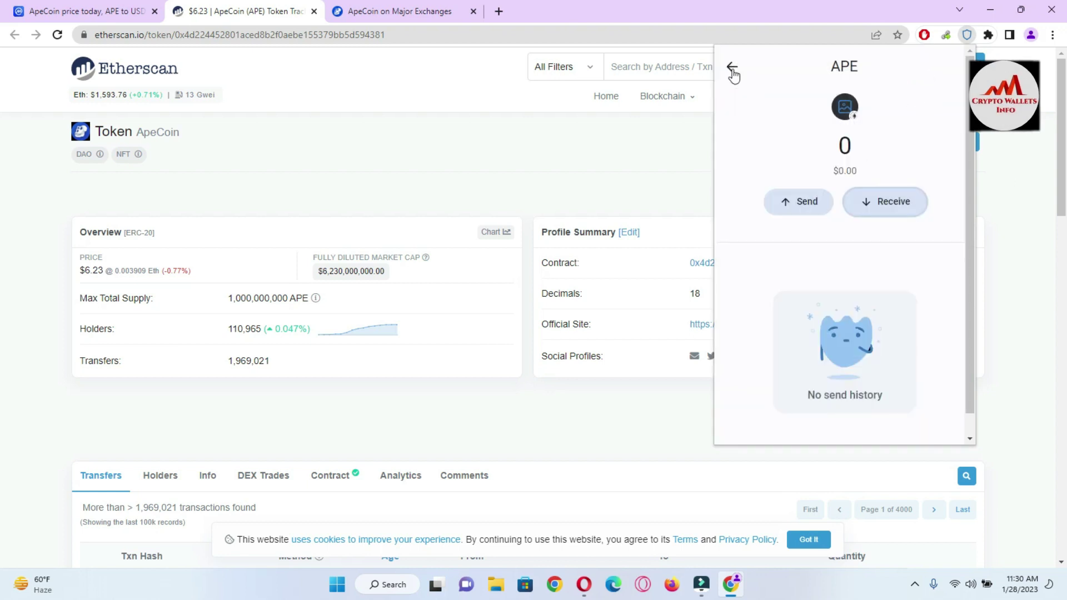
left_click(733, 69)
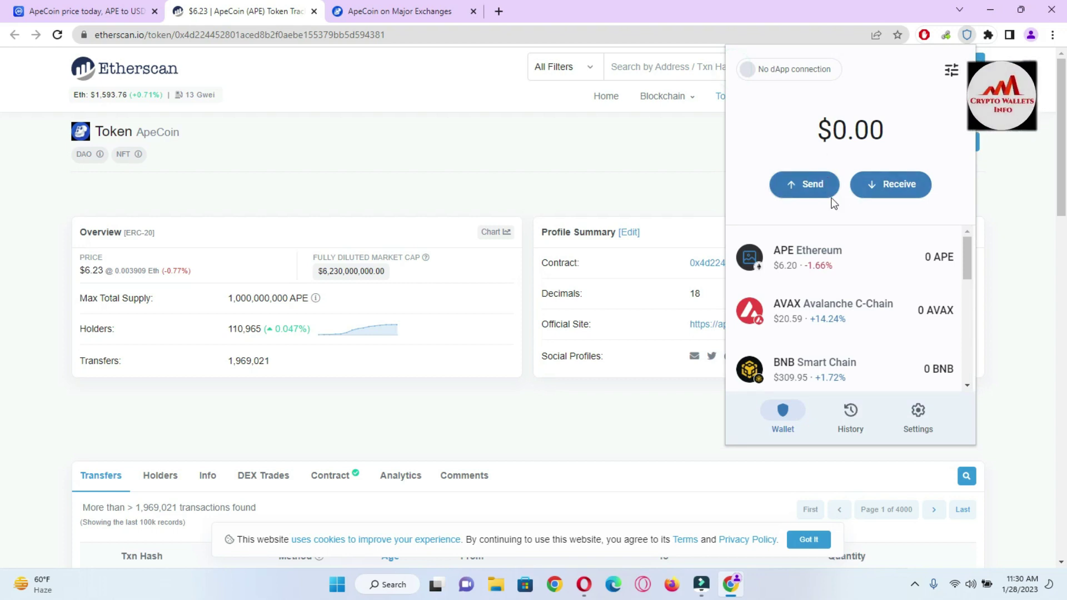
Step: Close the wallet popup and load google.com in the ApeCoin exchanges tab
left_click(1012, 242)
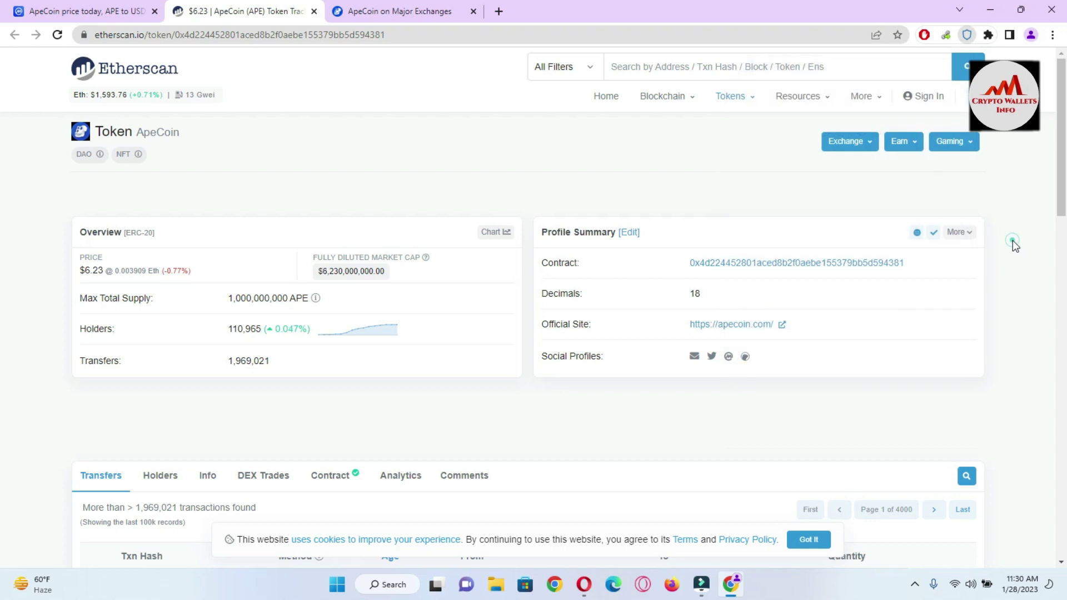
left_click(400, 11)
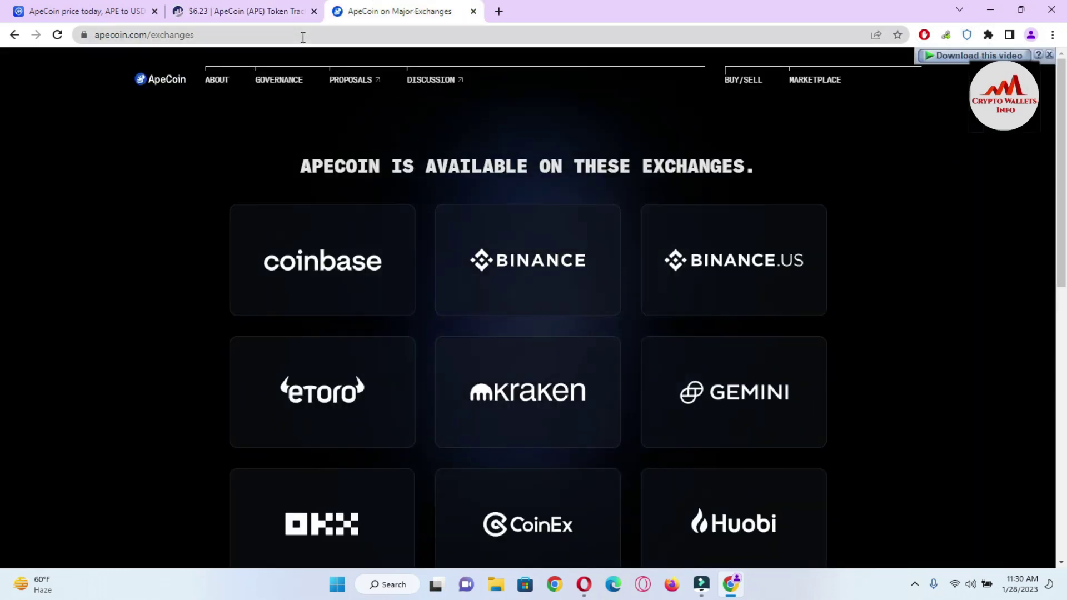
left_click(302, 36)
type("f")
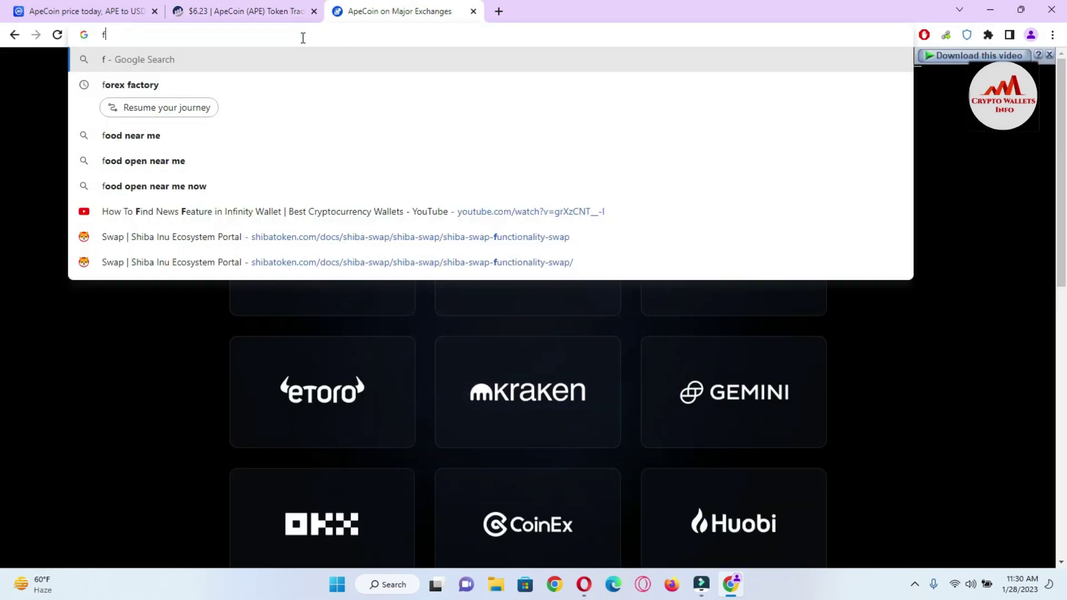
key("BackSpace")
type("go")
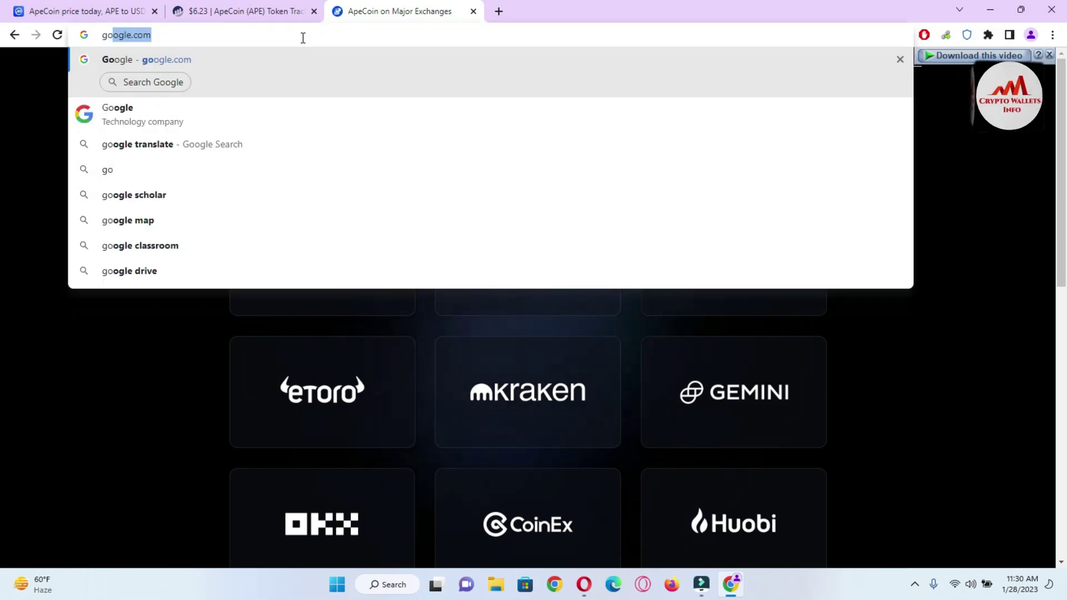
left_click(292, 68)
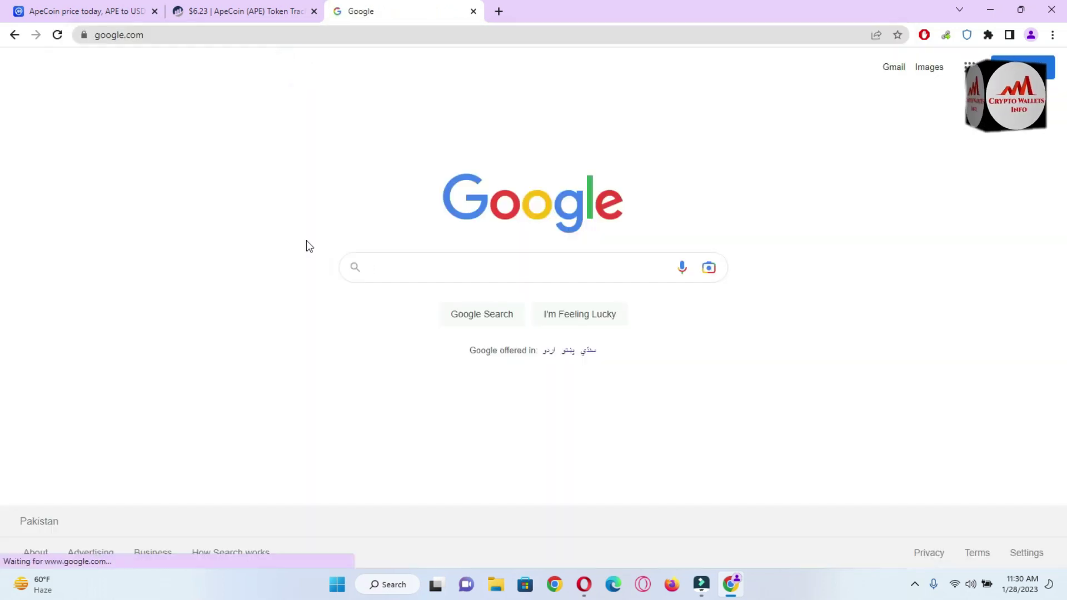
Step: Search Google for 'etherscan' and open the Etherscan website
type("eth")
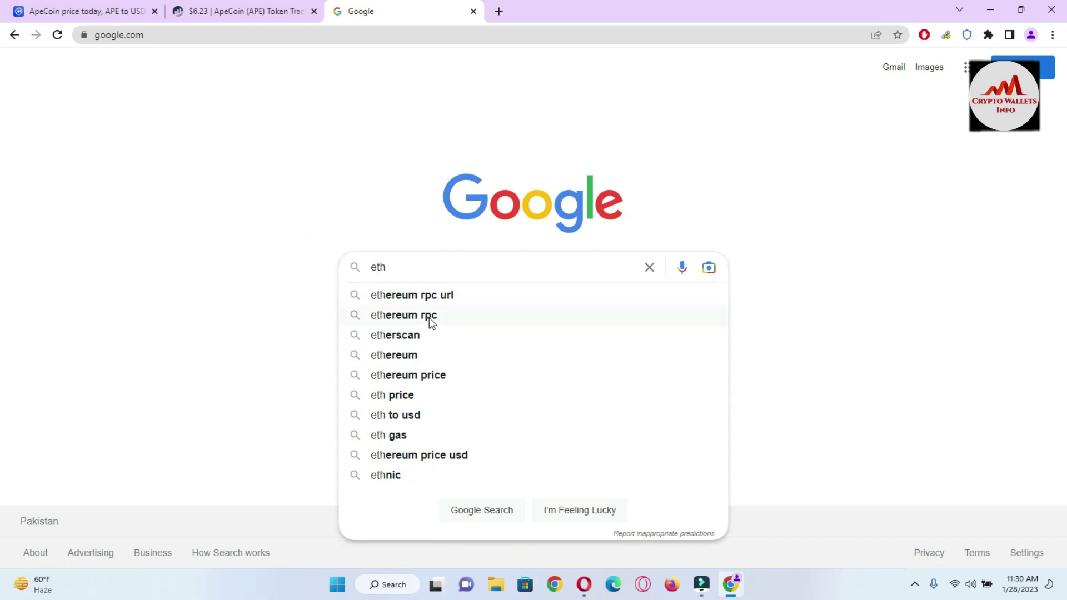
left_click(419, 334)
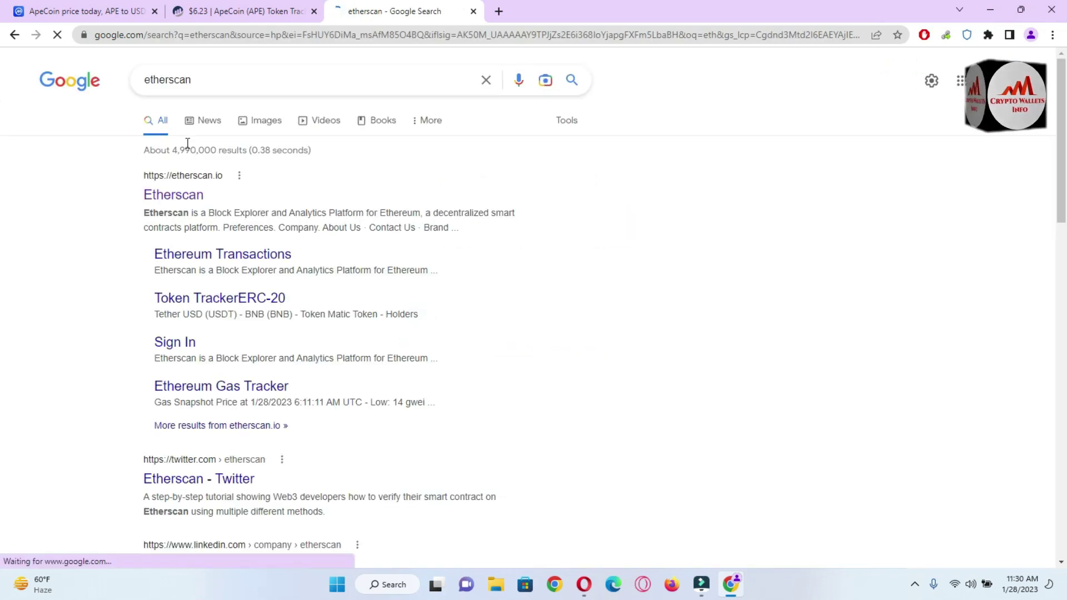
left_click(183, 195)
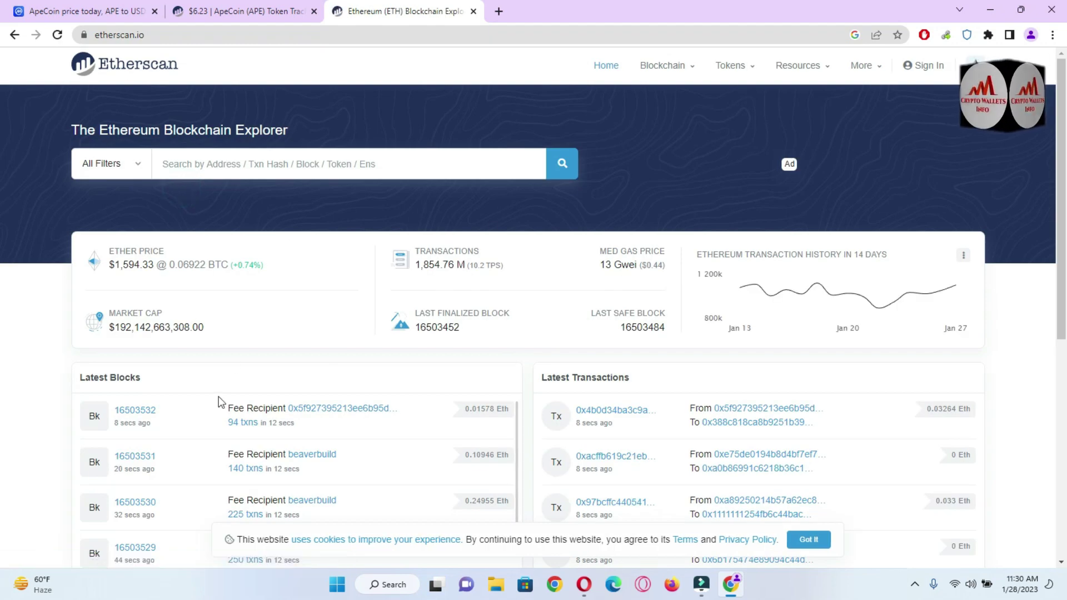
Step: Search Etherscan for 'Apec' and choose ApeCoin (APE) from the Tokens (ERC 20) suggestions
left_click(340, 170)
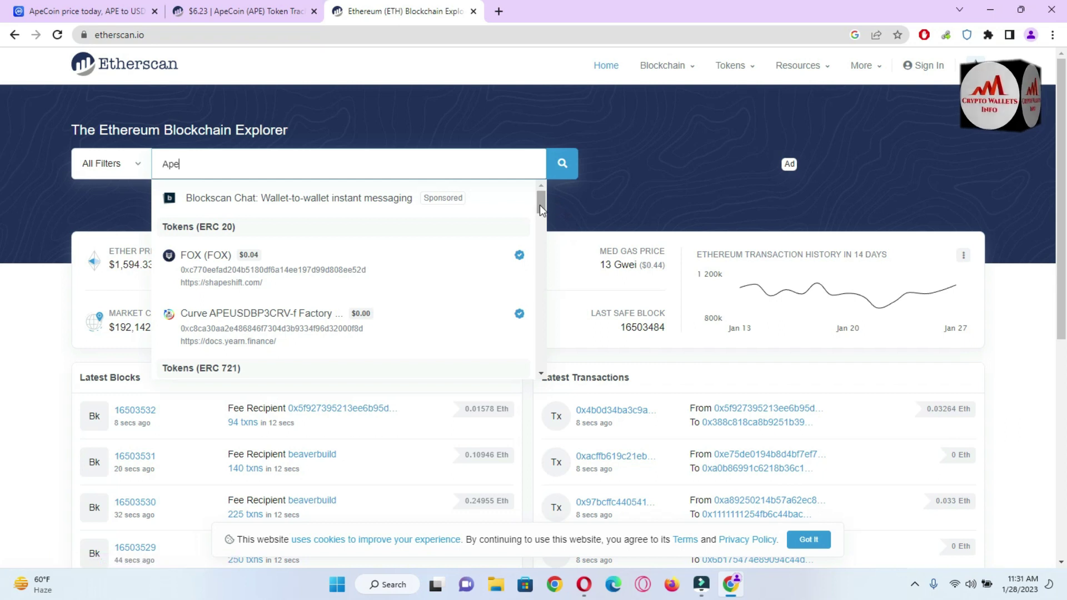
mouse_move(539, 205)
left_mouse_down()
mouse_move(551, 314)
mouse_move(545, 202)
mouse_move(545, 221)
left_mouse_up()
scroll(545, 232, "down", 2)
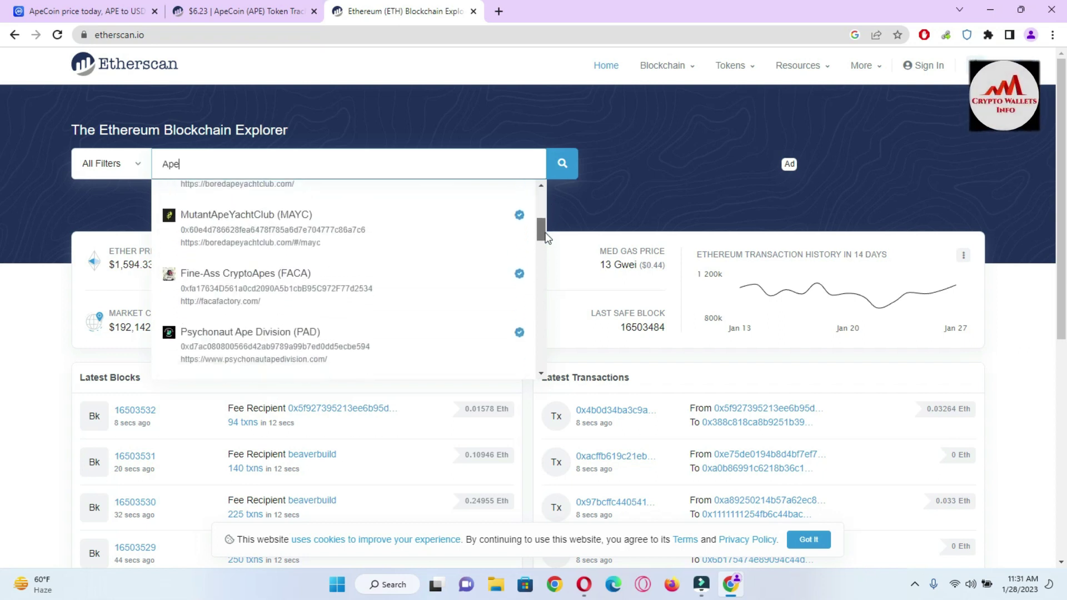
scroll(543, 209, "up", 5)
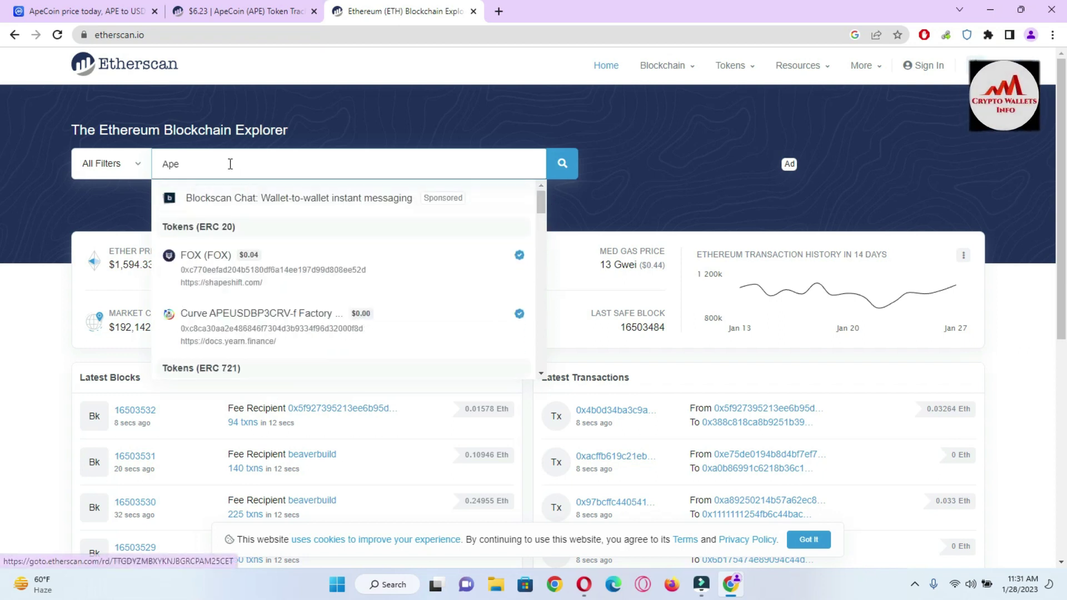
type("co")
key("BackSpace")
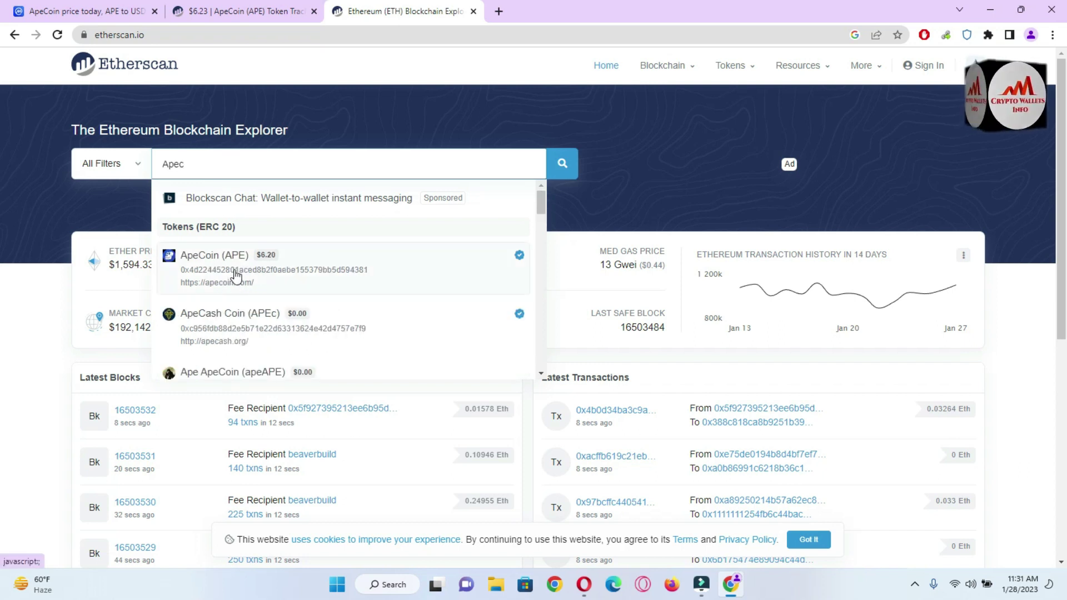
left_click(237, 276)
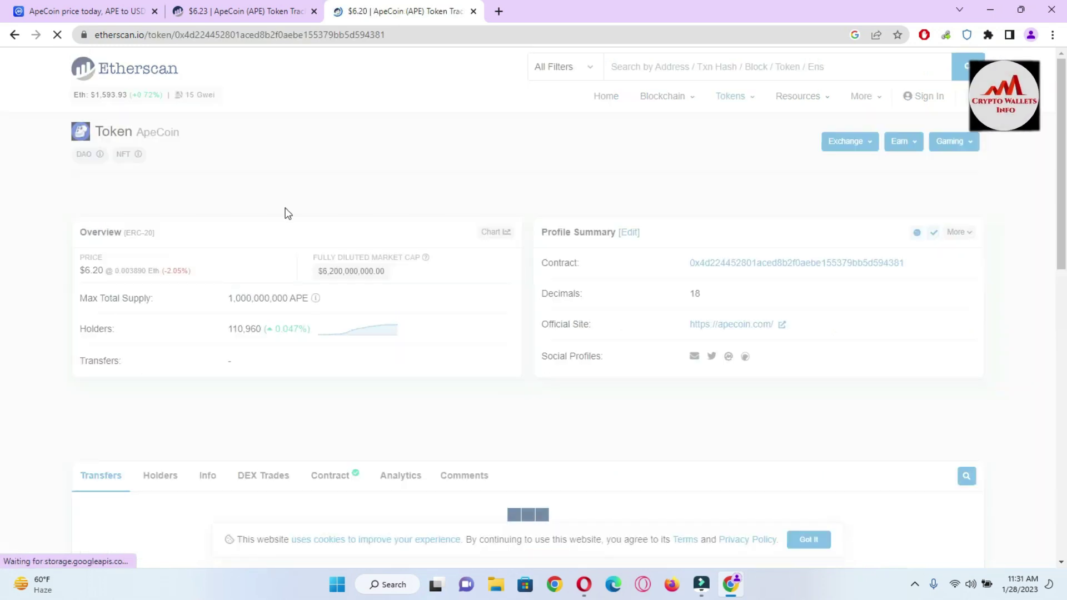